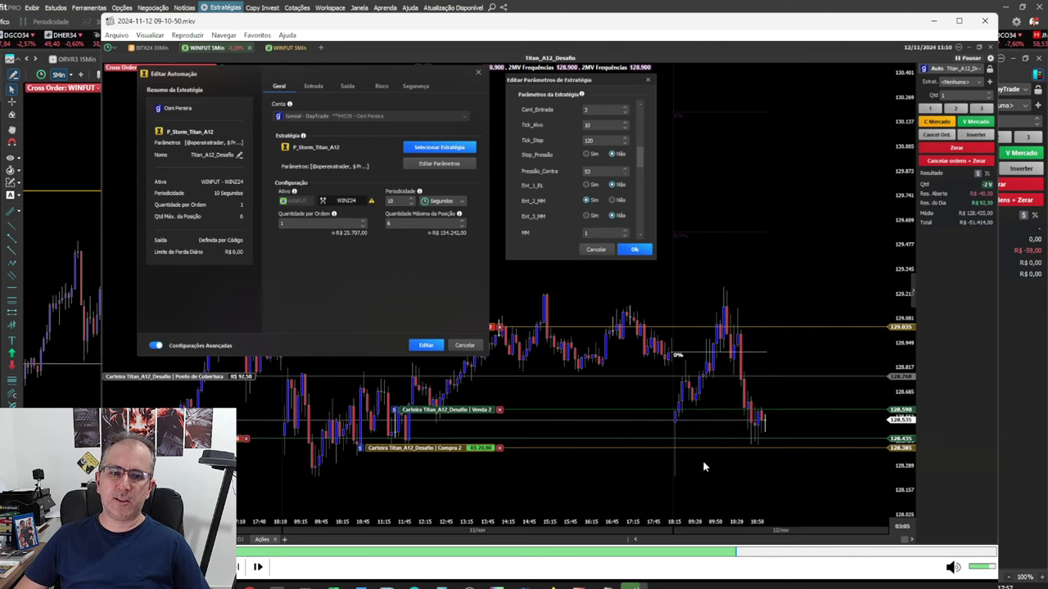
Skip ahead through the recorded trading session of 2024-11-12 to review the market around 11:25.
click(830, 555)
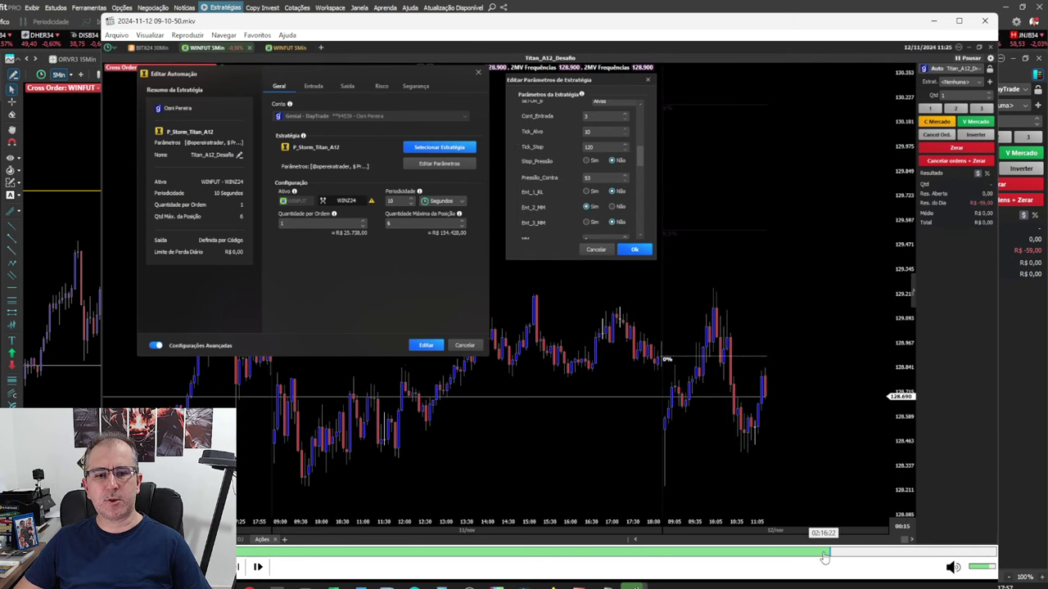
click(798, 555)
click(835, 555)
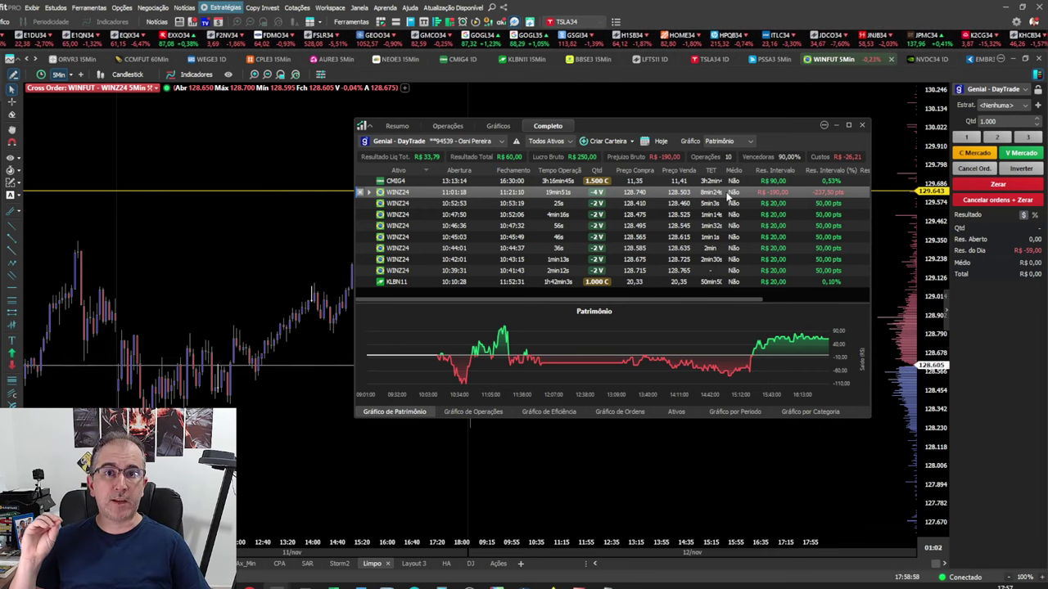
Review the day's WINZ24, CMIG4 and KLBN11 operations and their results in the complete performance report.
drag(712, 125, 667, 151)
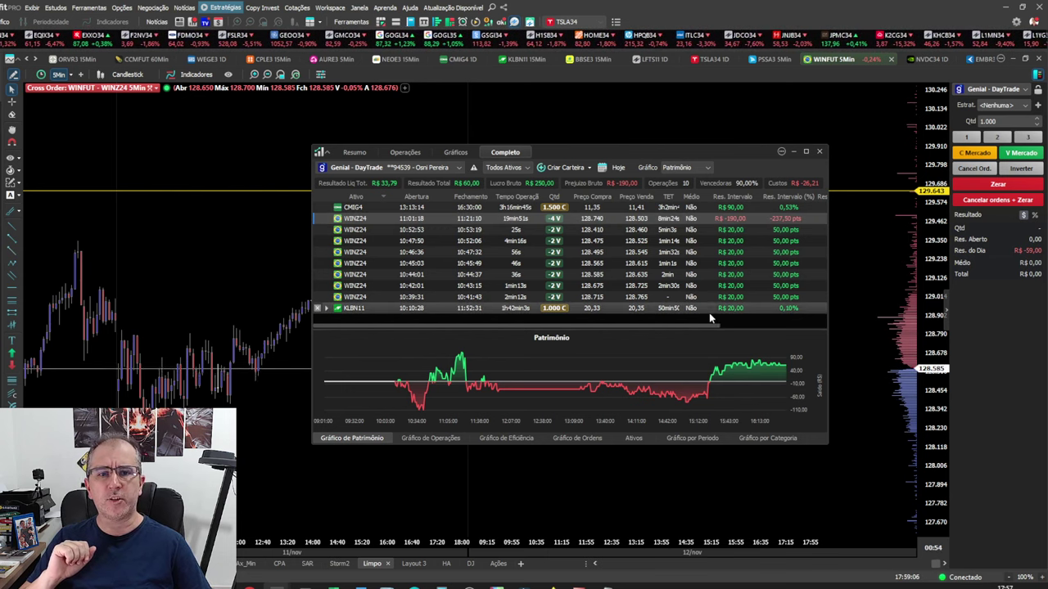
click(729, 274)
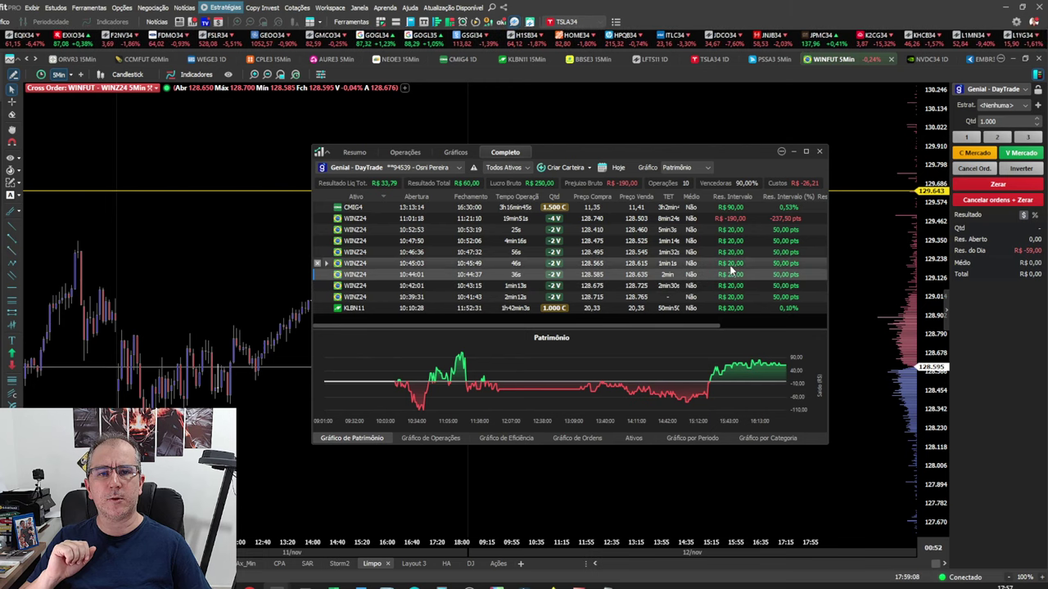
key(Up)
key(Up)
key(Up)
key(Up)
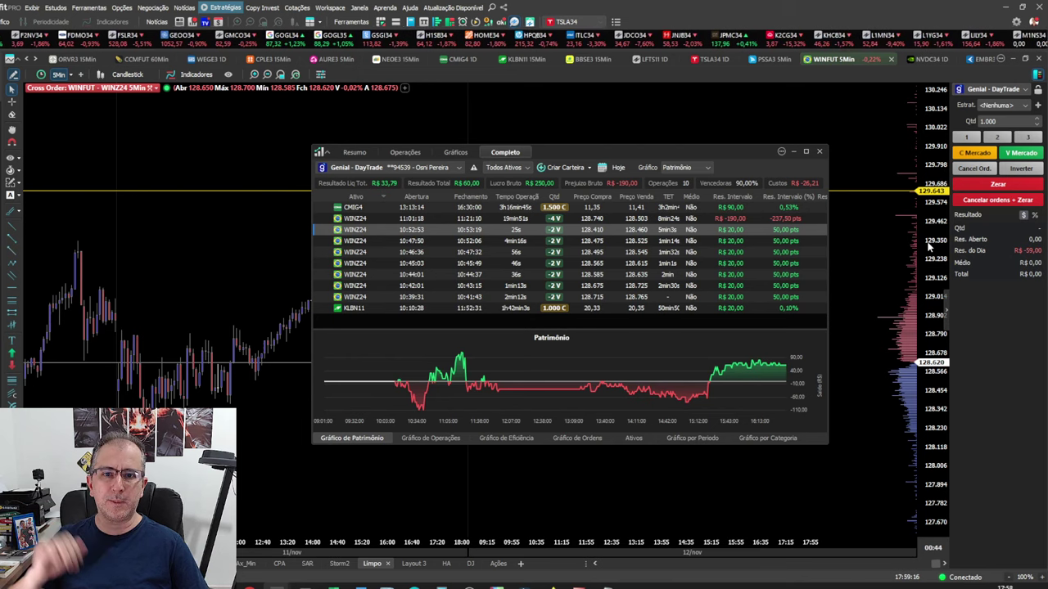
click(367, 310)
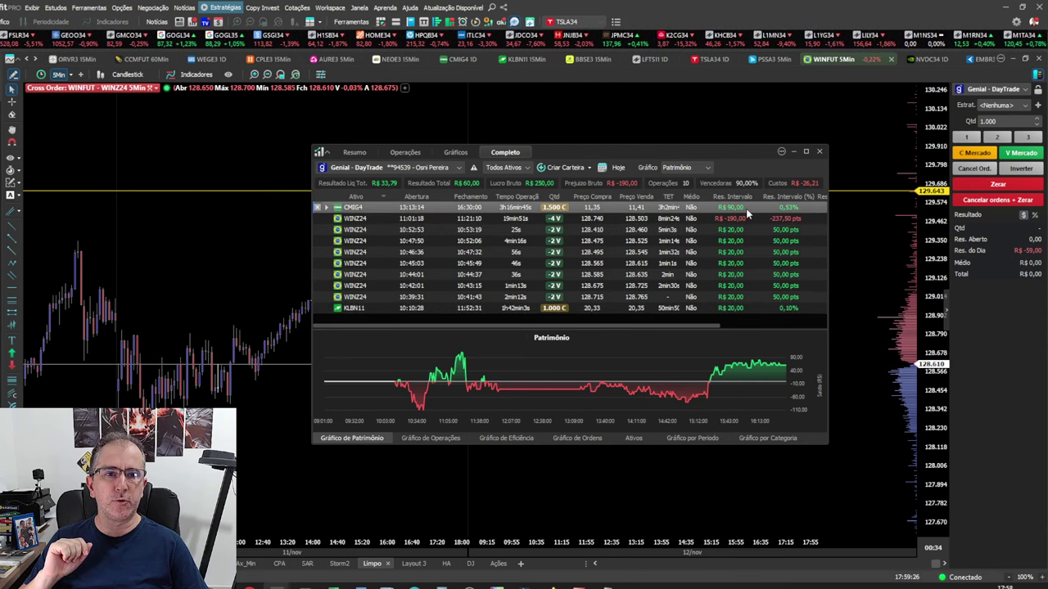
Switch to the Planilha anual de resultados_P_Quântico workbook in Excel and set the Novembro sheet's next day column header to 12.
mouse_move(333, 586)
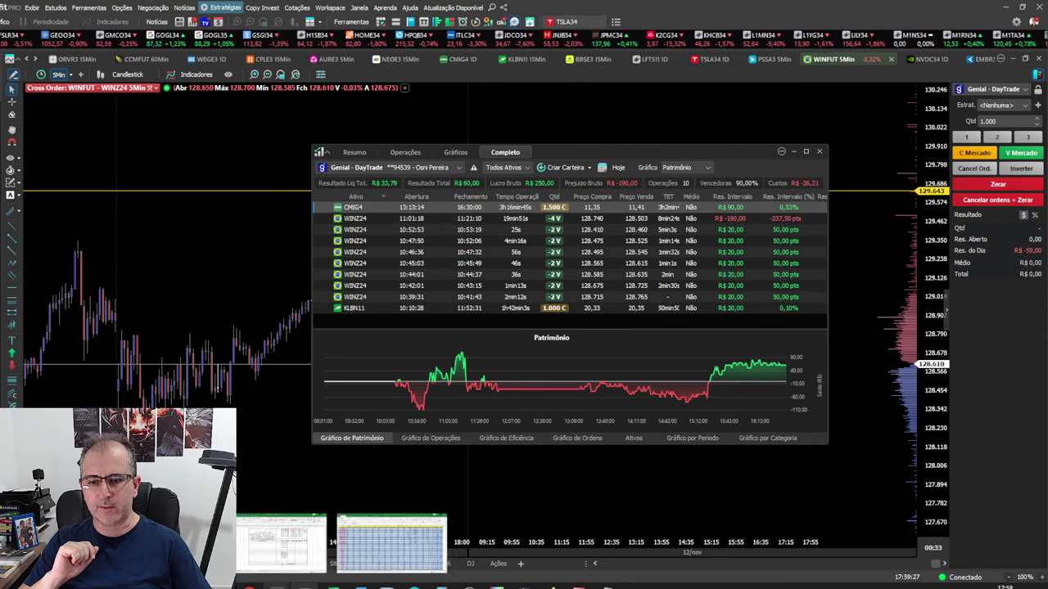
click(391, 541)
click(427, 562)
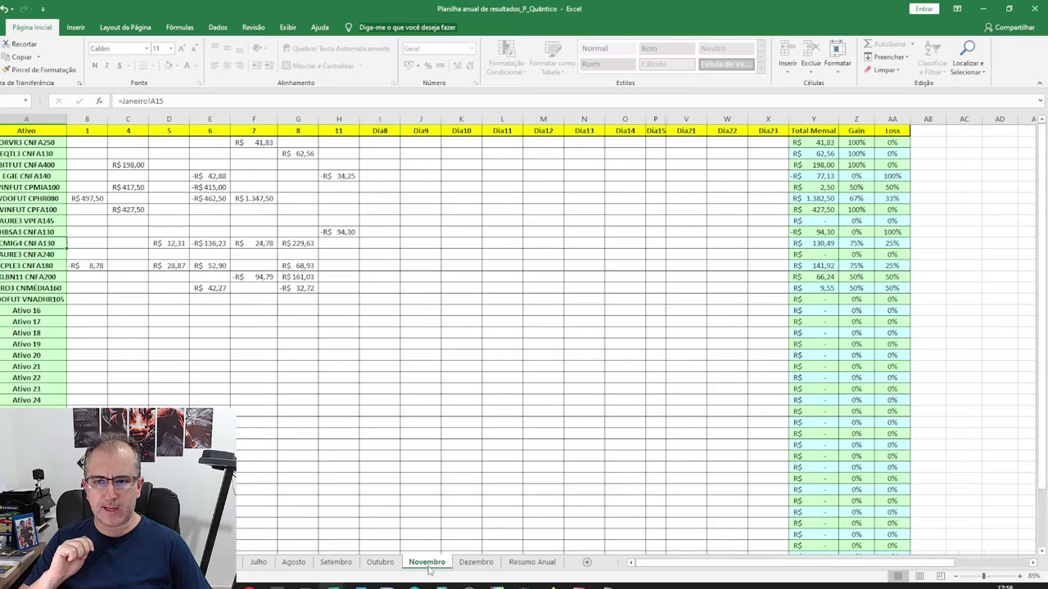
click(384, 131)
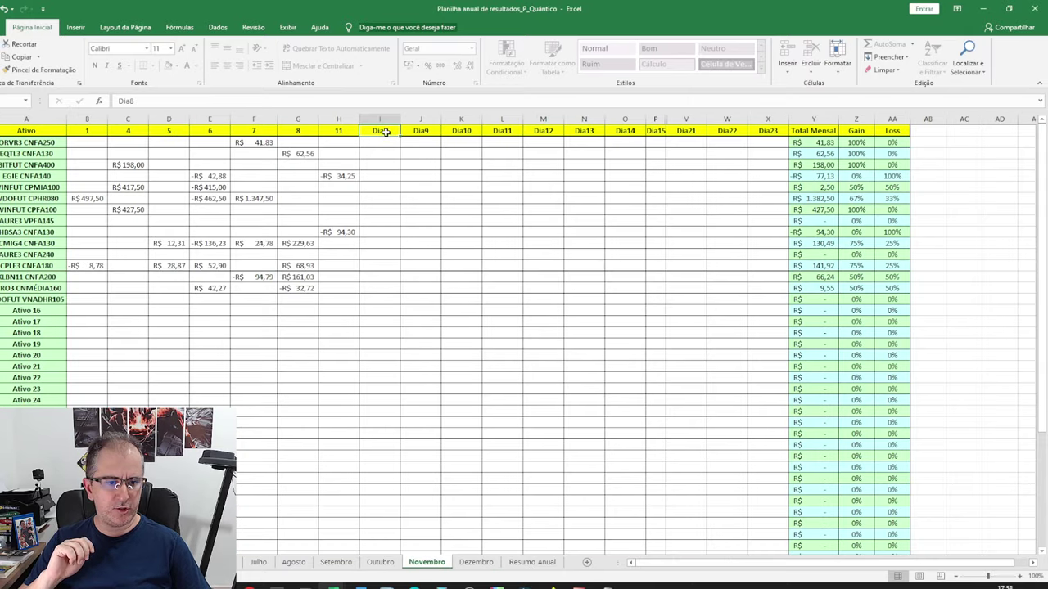
text(12)
key(Return)
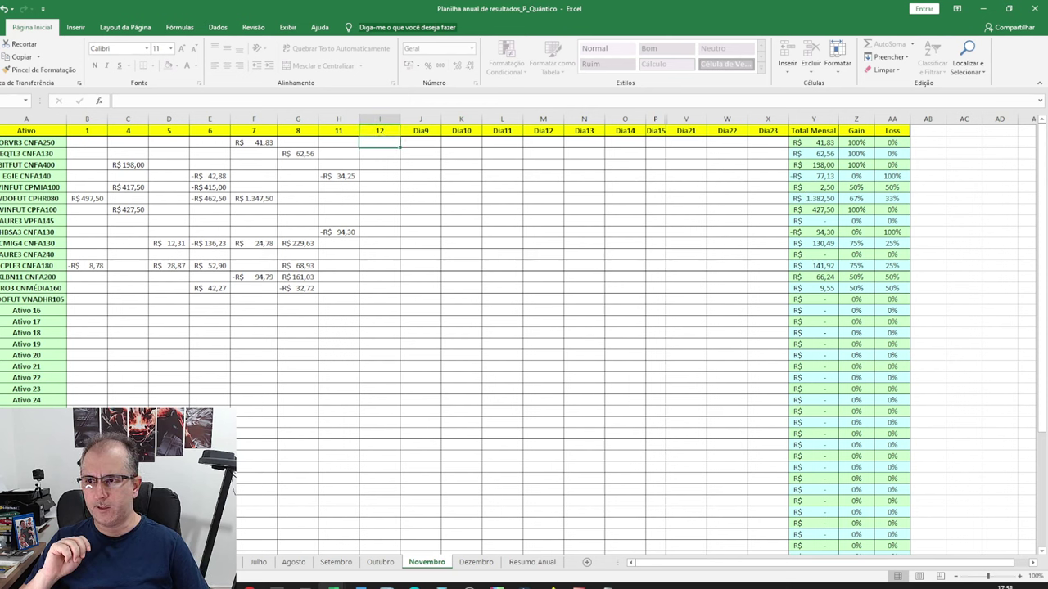
Enter 90 for CMIG4 CNFA130 in the day 12 column.
click(338, 243)
key(shift+space)
click(377, 243)
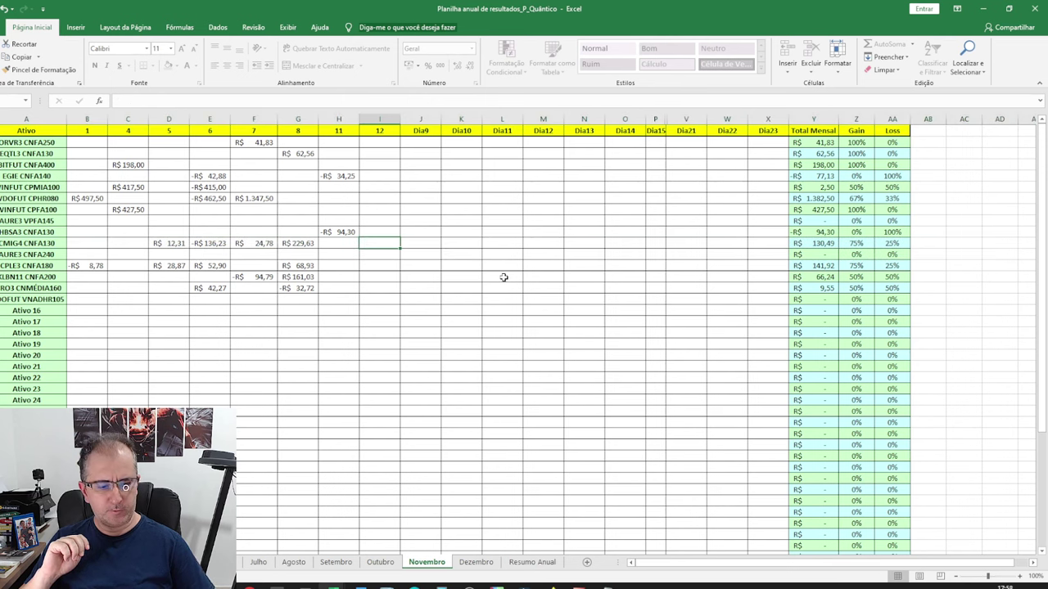
text(90)
key(Return)
Bring up the trading platform's automations window over the spreadsheet and set its window style to Topo.
key(alt+Tab)
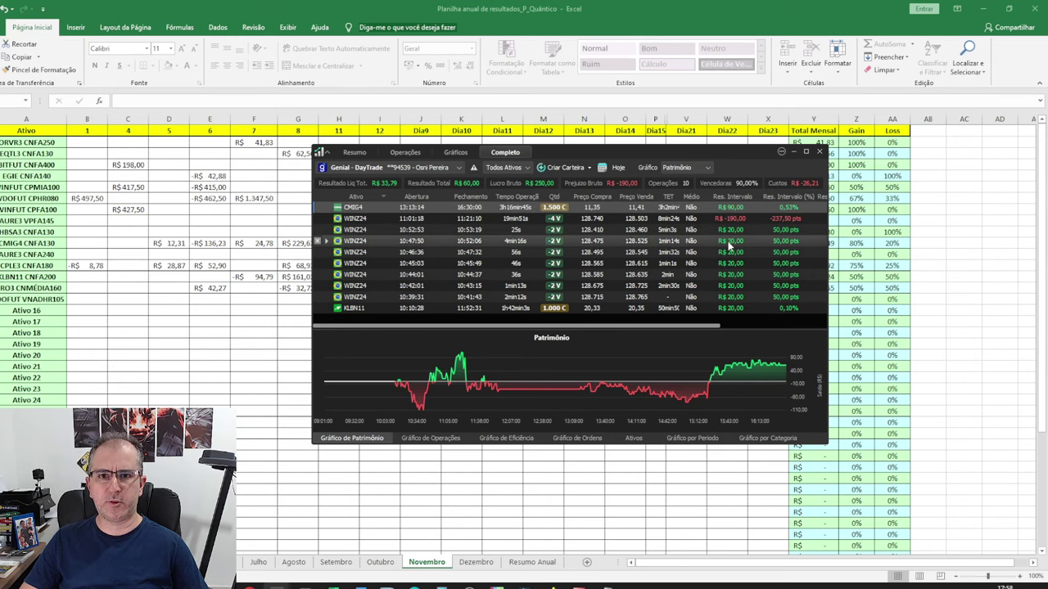
key(alt+Tab)
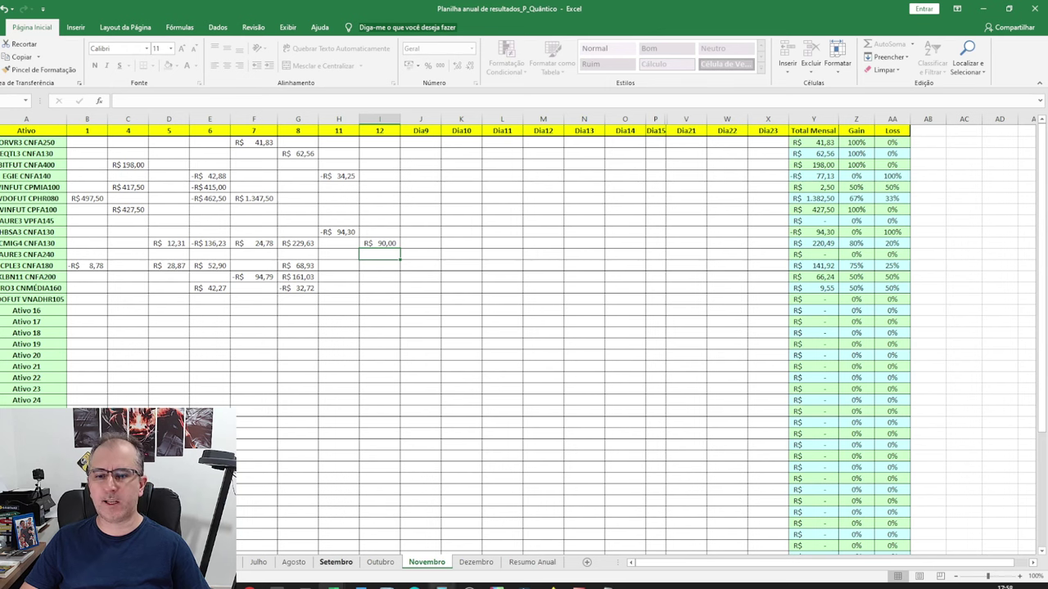
key(alt+Tab)
key(alt+Tab)
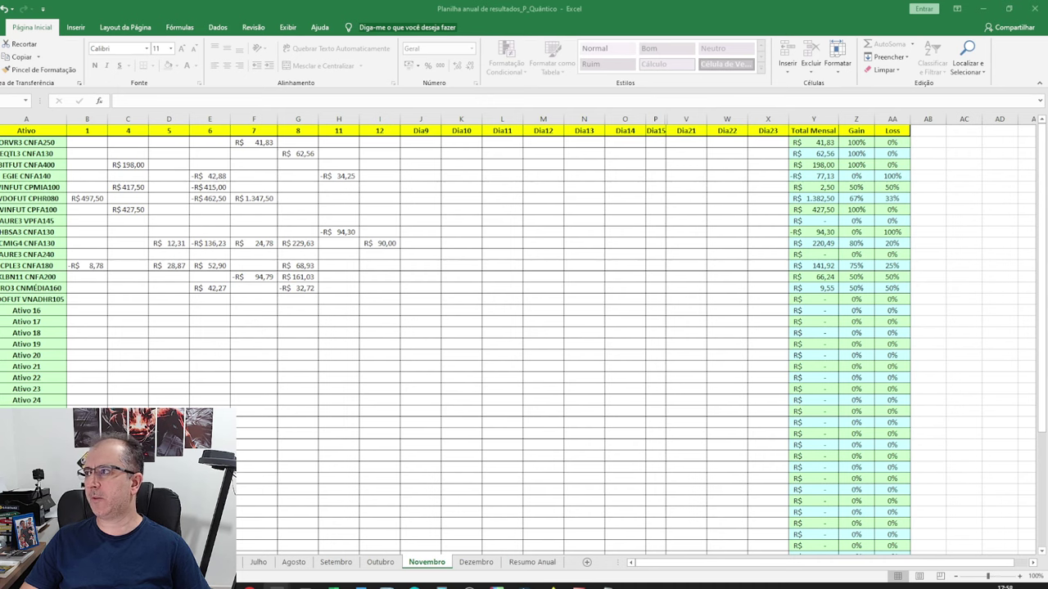
key(alt+Tab)
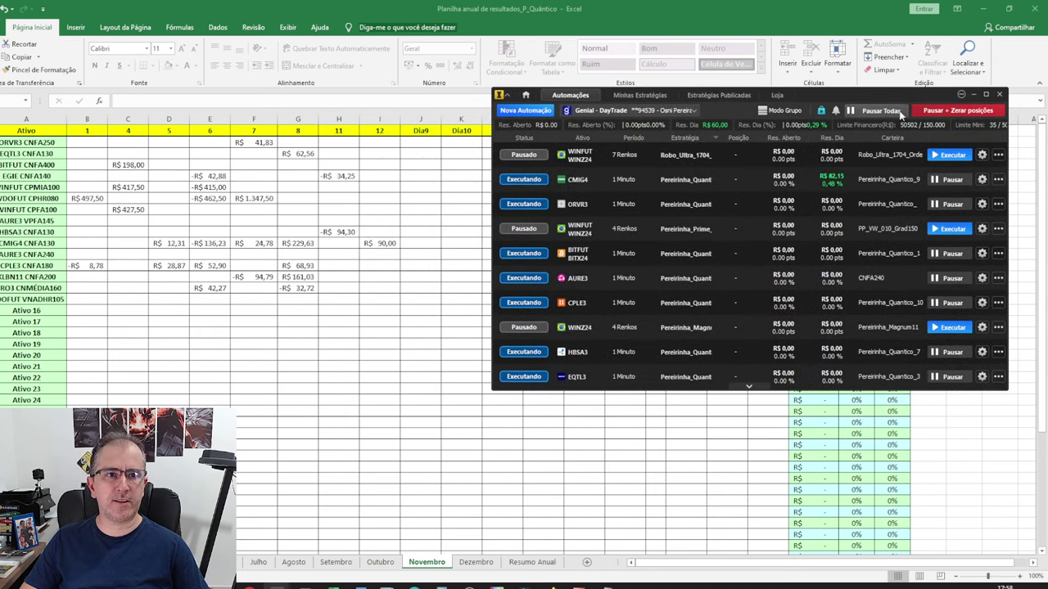
click(961, 94)
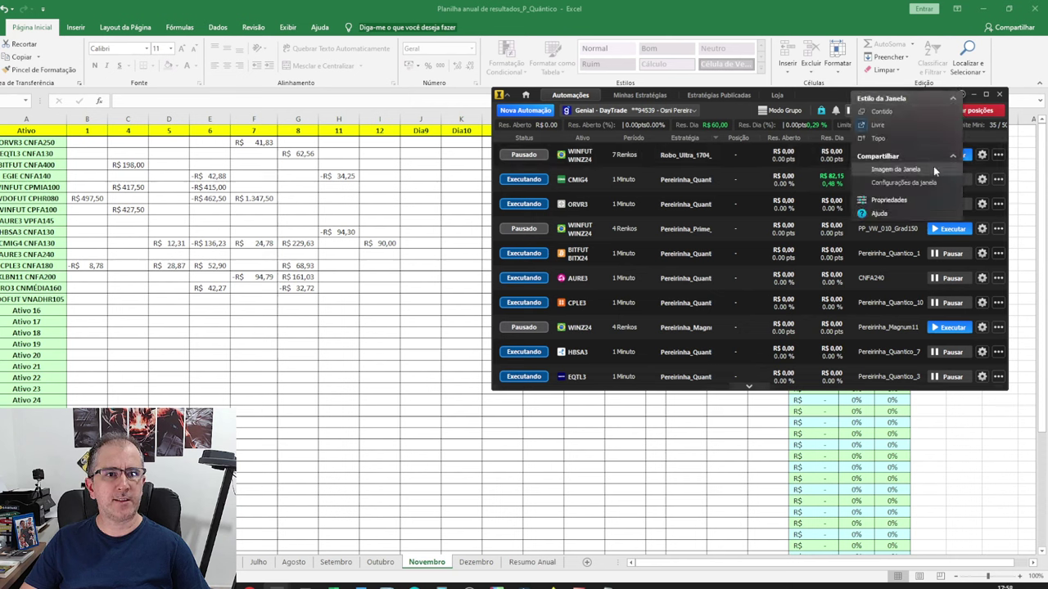
click(881, 138)
Set the day 12 result for CMIG4 CNFA130 to 82,15.
click(387, 244)
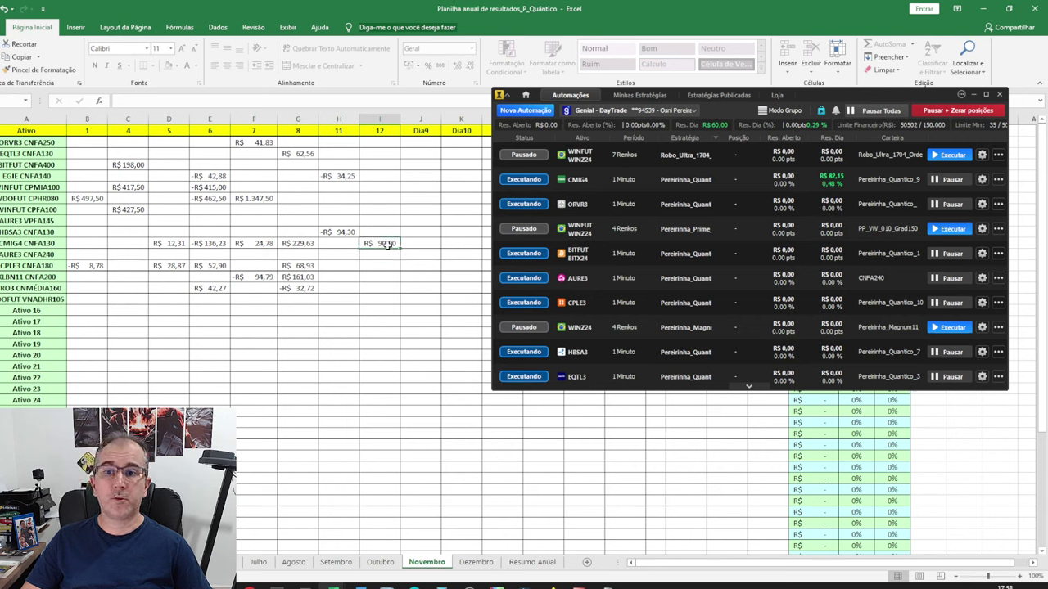
text(82,15)
key(Return)
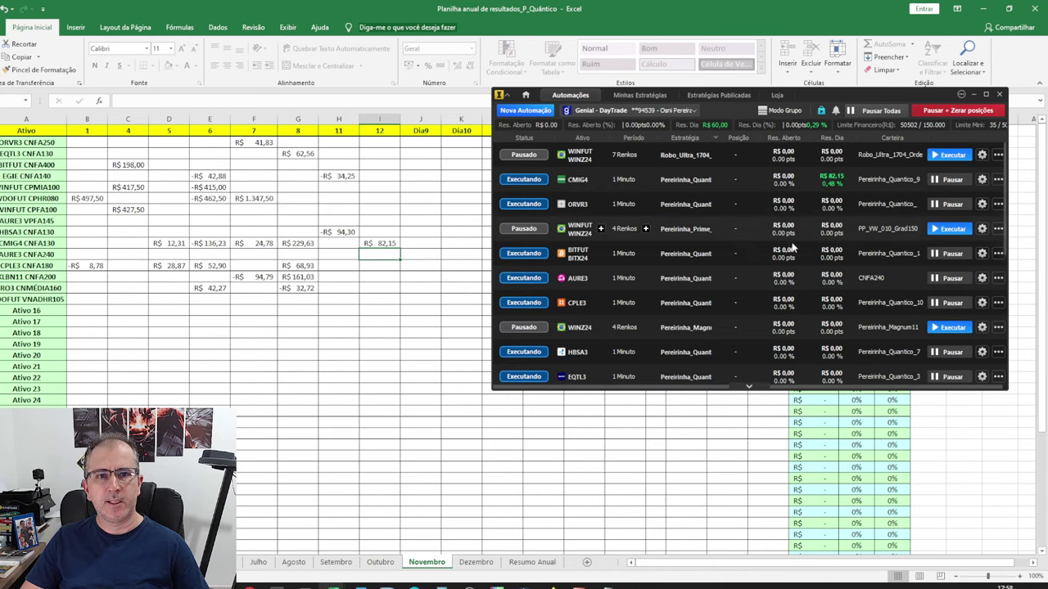
Find KLBN11 in the automations list, enter its 10,64 result for day 12, and select both day 12 results to sum them.
scroll(862, 280, down, 3)
scroll(862, 280, down, 2)
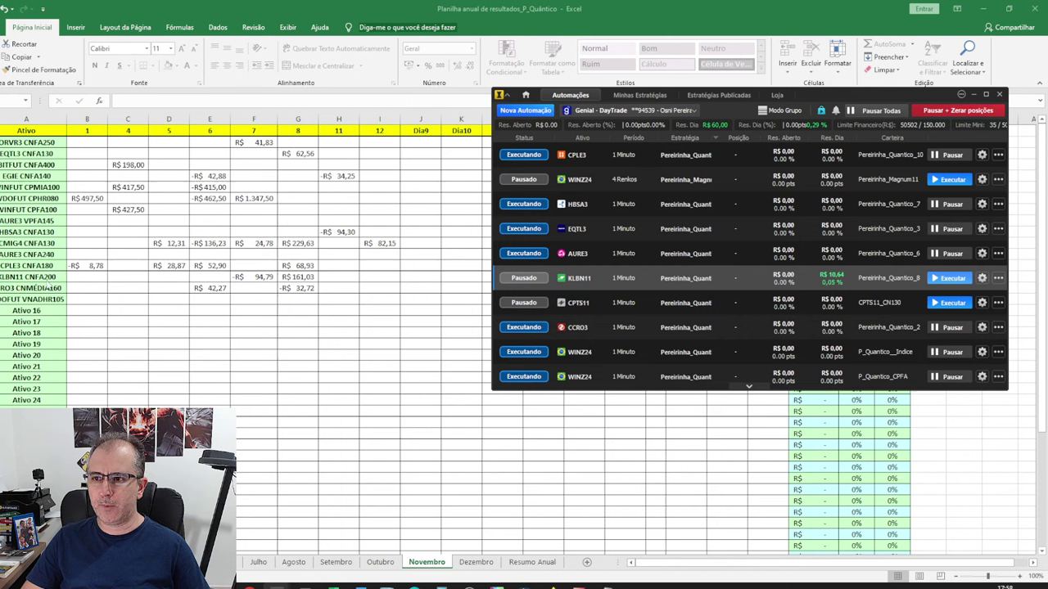
click(383, 276)
text(10,641)
key(Return)
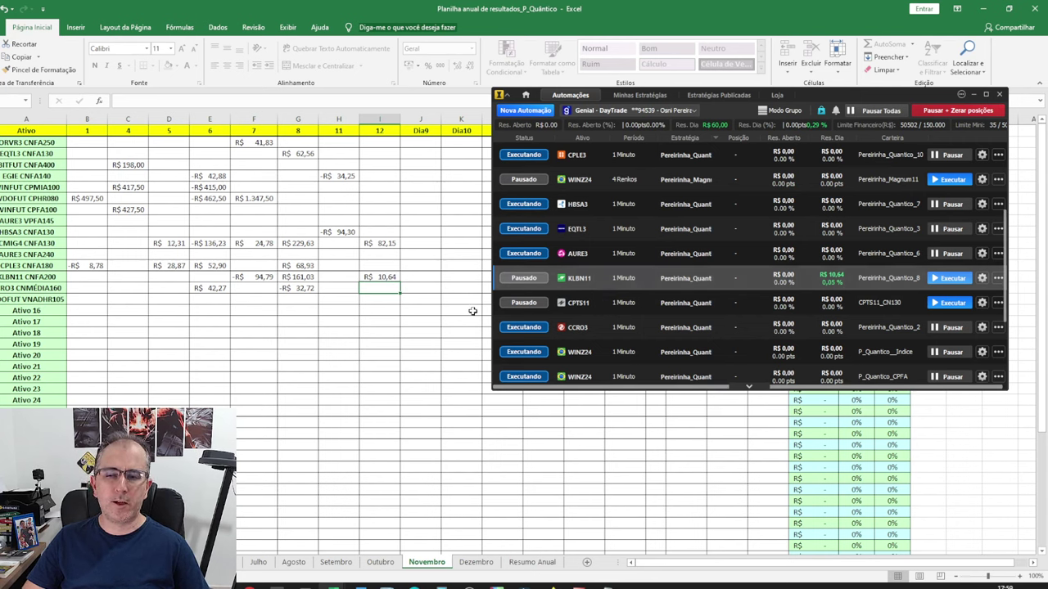
click(386, 243)
ctrl+click(383, 277)
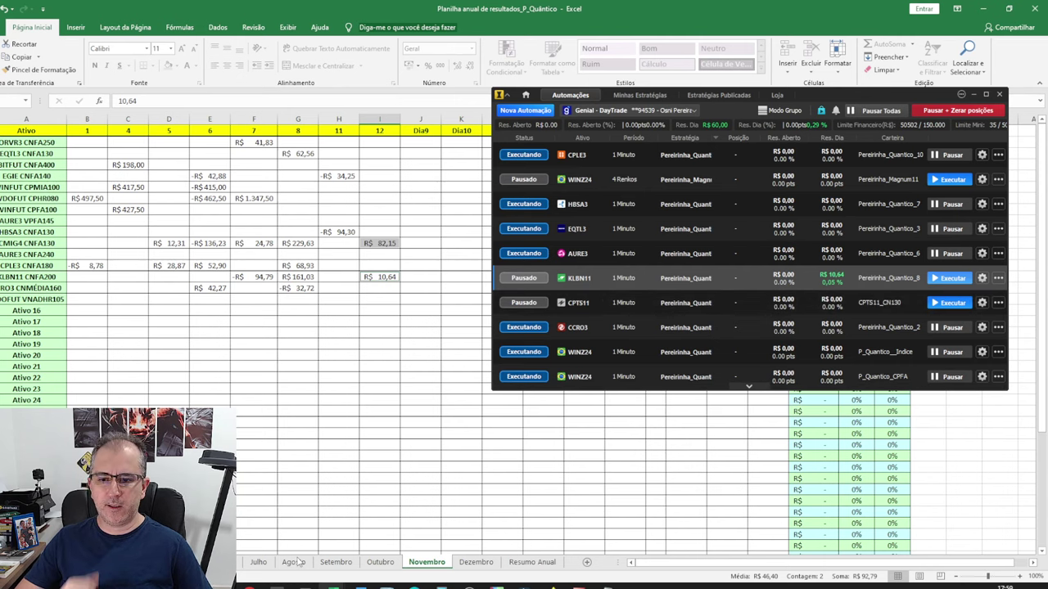
Switch to the Teste Pereirinha Prime workbook and enter the Titan_A12_Desafio automation's result of -59 for 12/11/2024 in column T of DesafioYT.
mouse_move(333, 586)
click(312, 507)
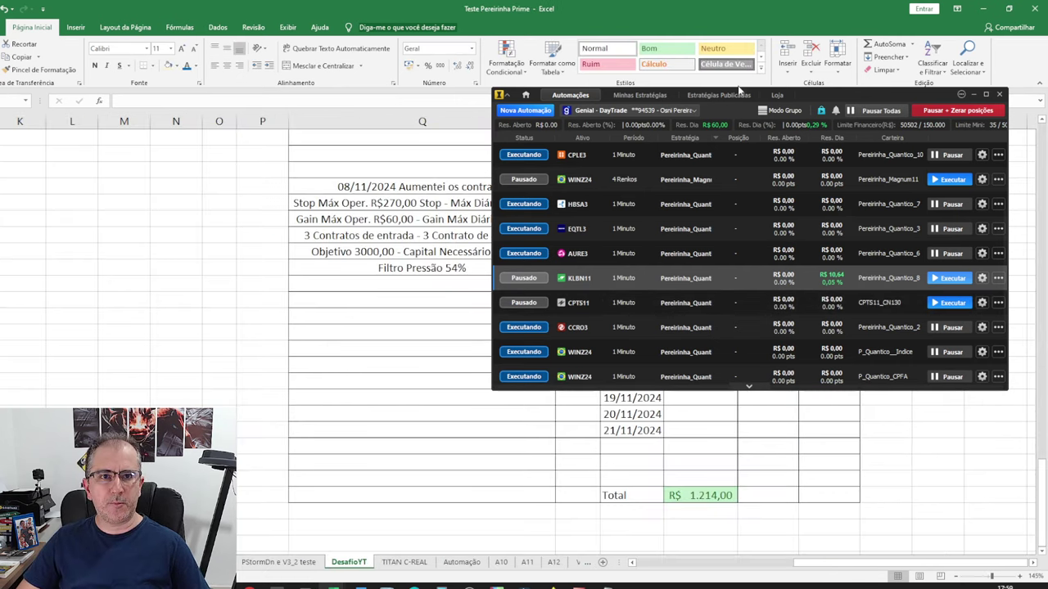
drag(816, 94, 425, 73)
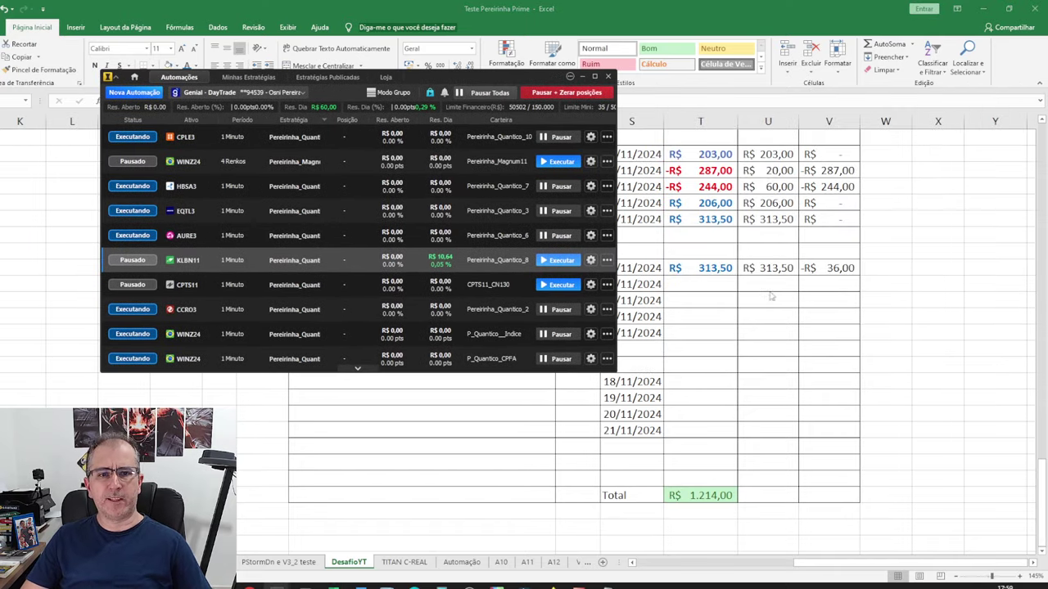
scroll(505, 364, down, 3)
click(505, 363)
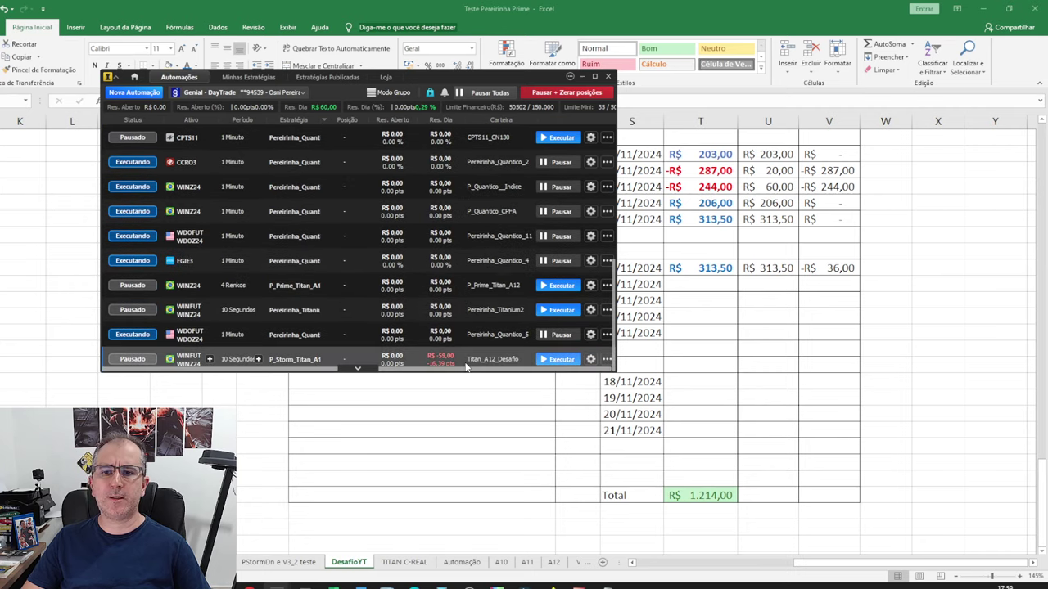
click(725, 290)
text(-59)
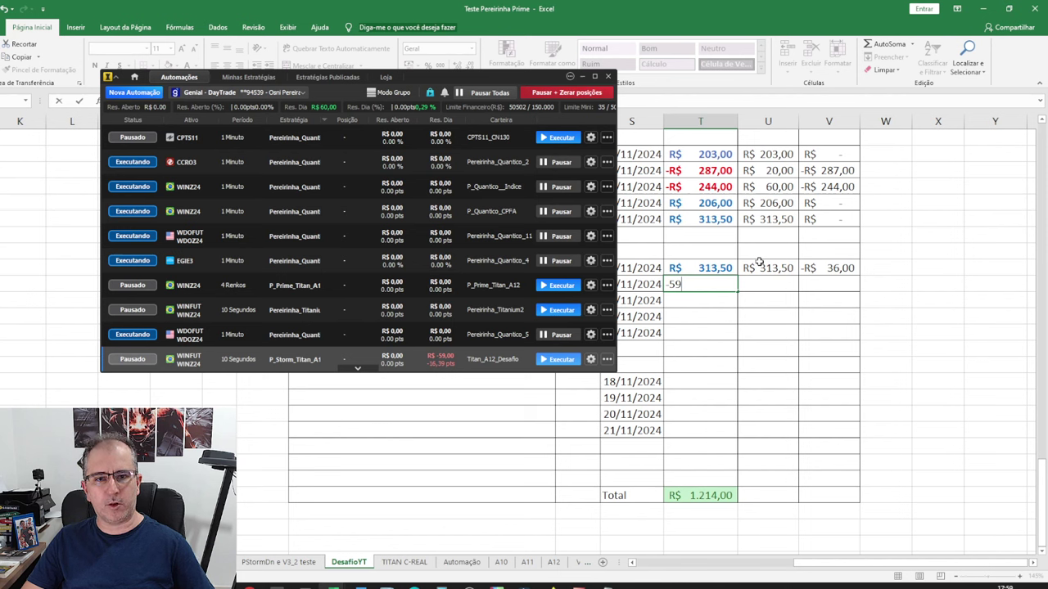
key(Return)
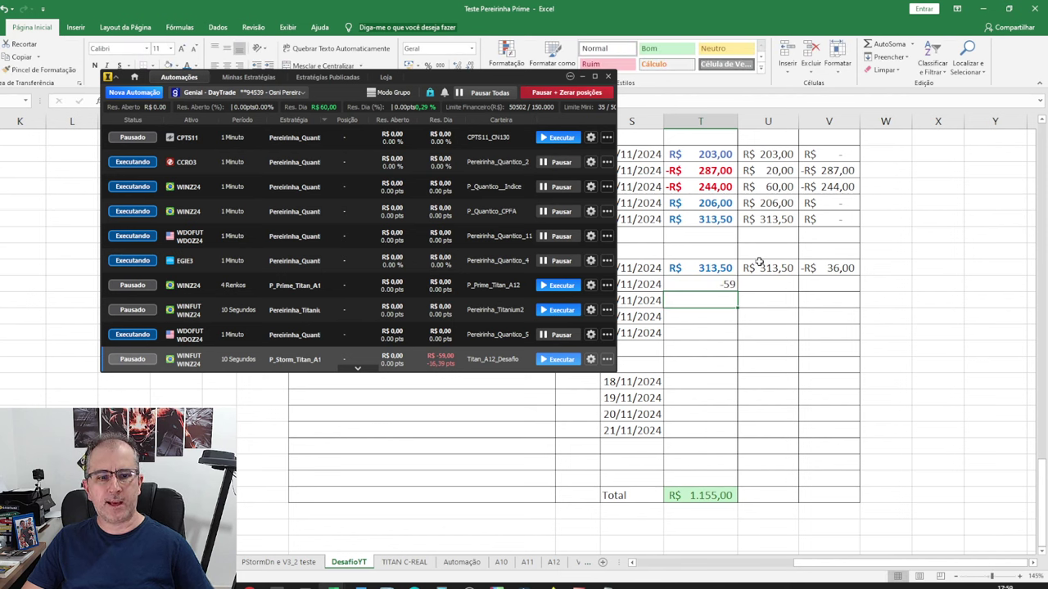
Apply the accounting currency format to column T from 12/11/2024 down to above the total, and make the 12/11/2024 result bold red.
drag(720, 301, 716, 475)
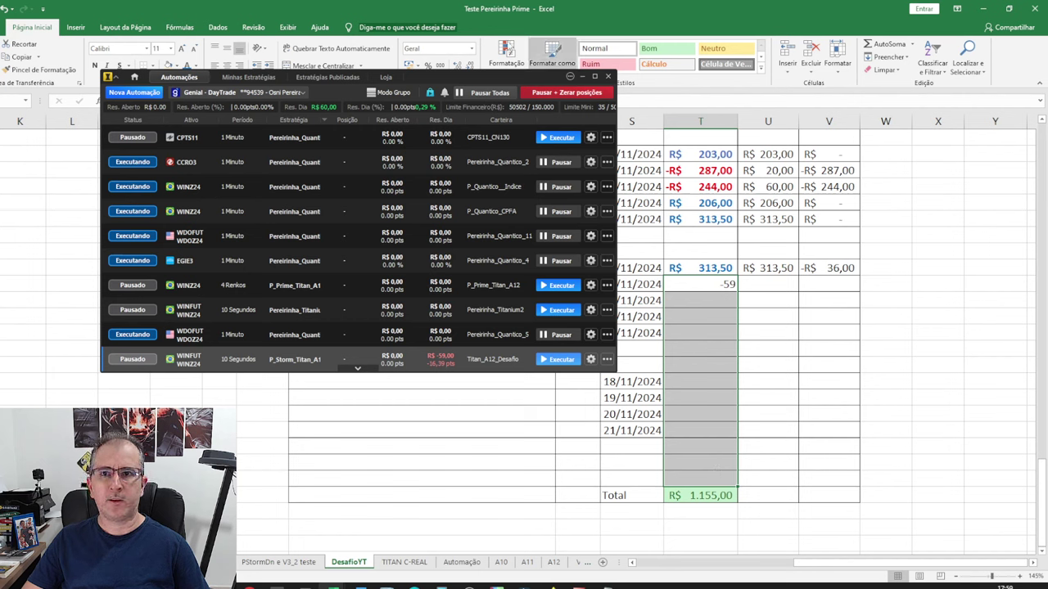
click(408, 66)
click(712, 284)
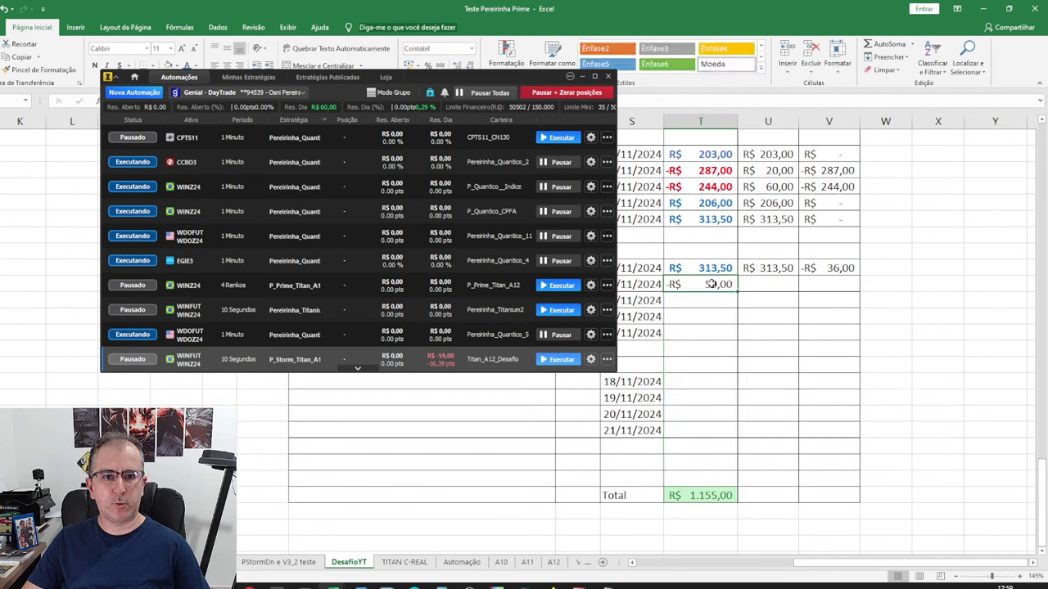
drag(229, 77, 211, 100)
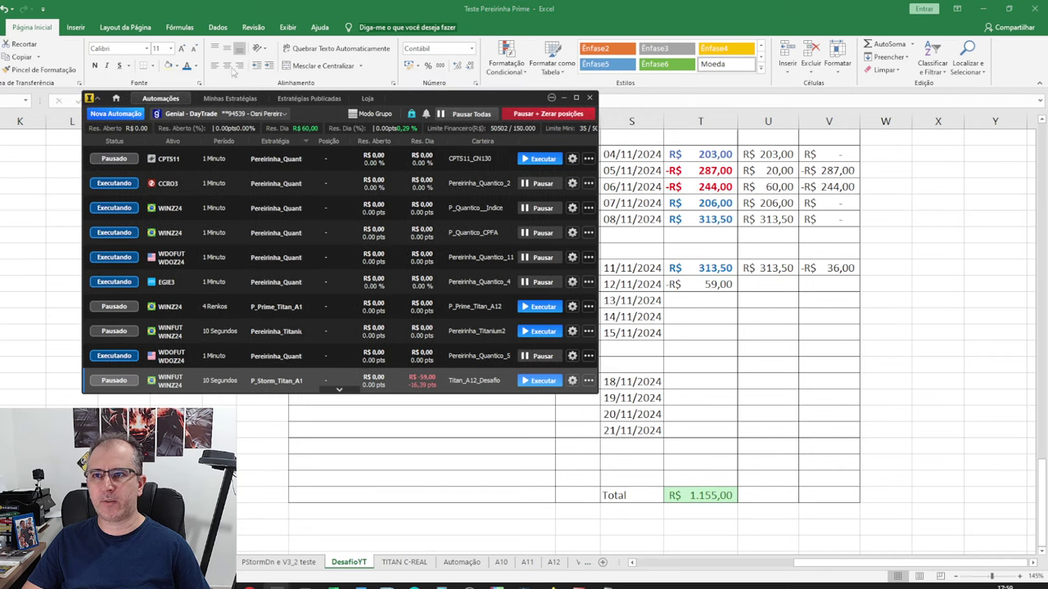
click(199, 71)
click(197, 67)
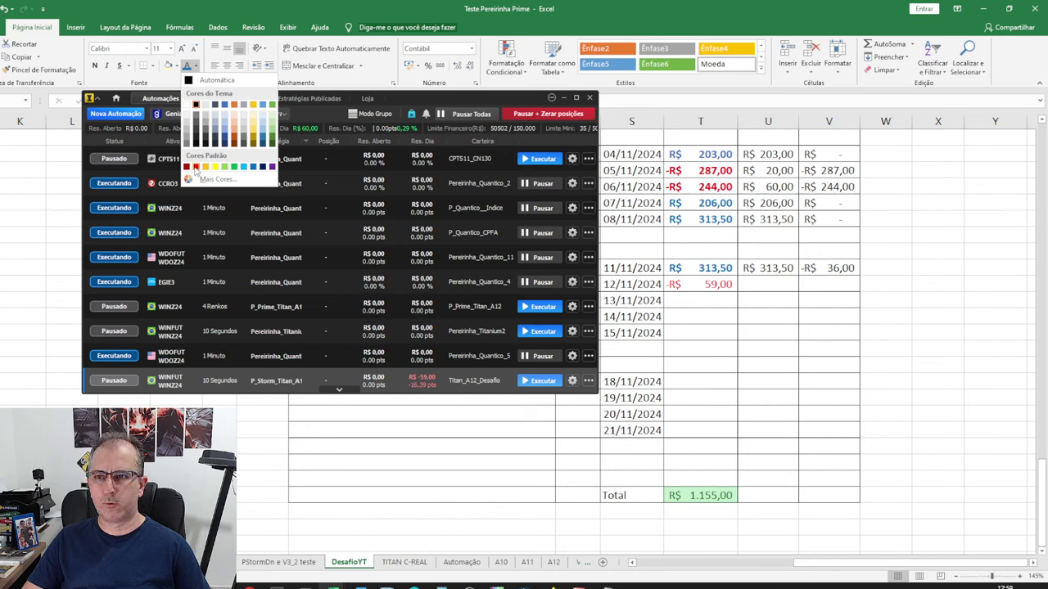
click(197, 168)
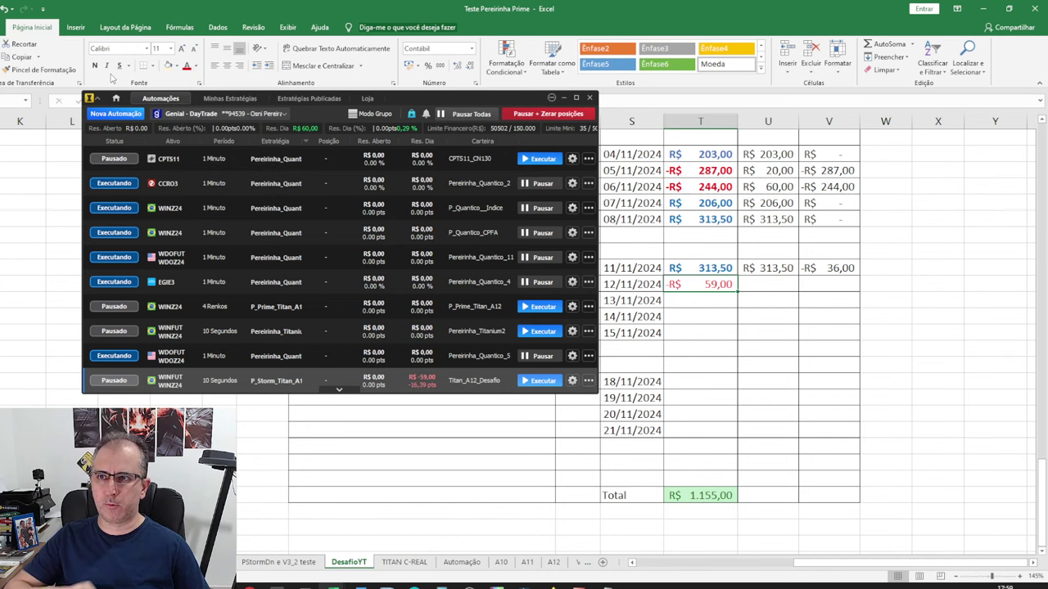
click(94, 65)
Enter -110 in column U and 110 in column V of the 12/11/2024 row.
click(765, 284)
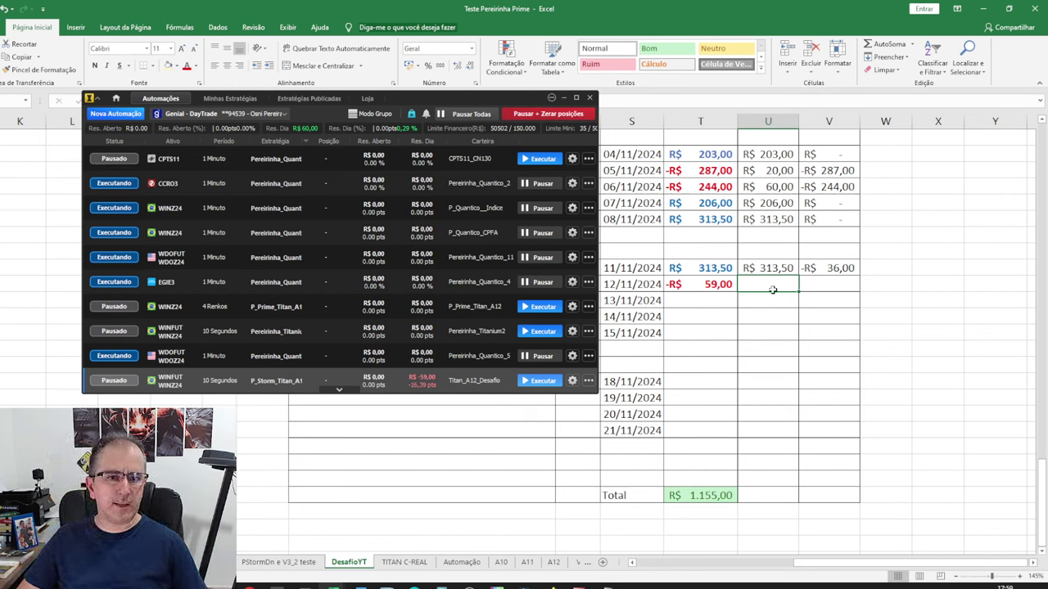
text(-110)
key(Return)
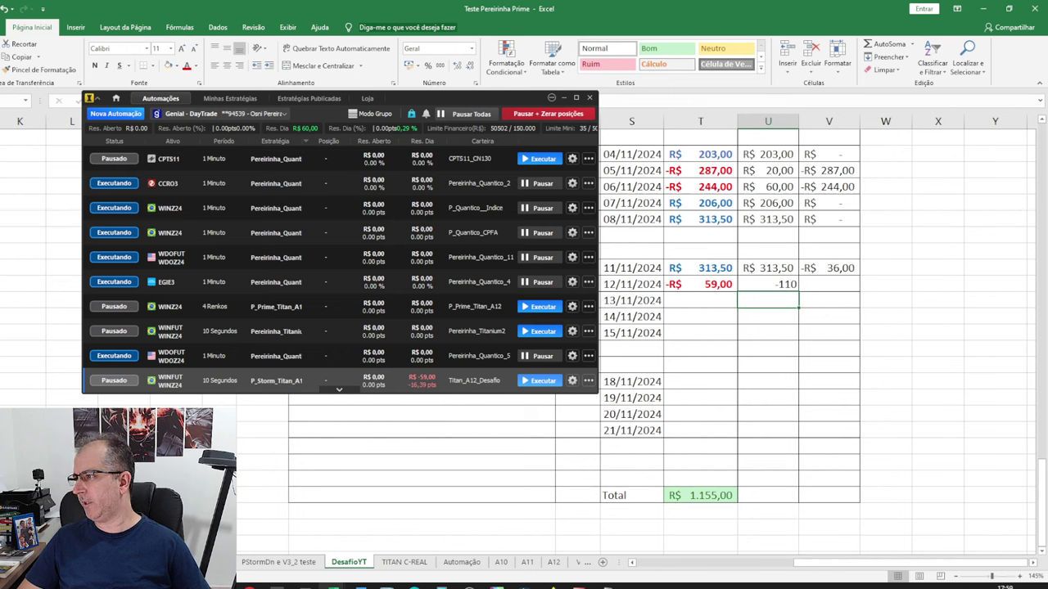
click(839, 287)
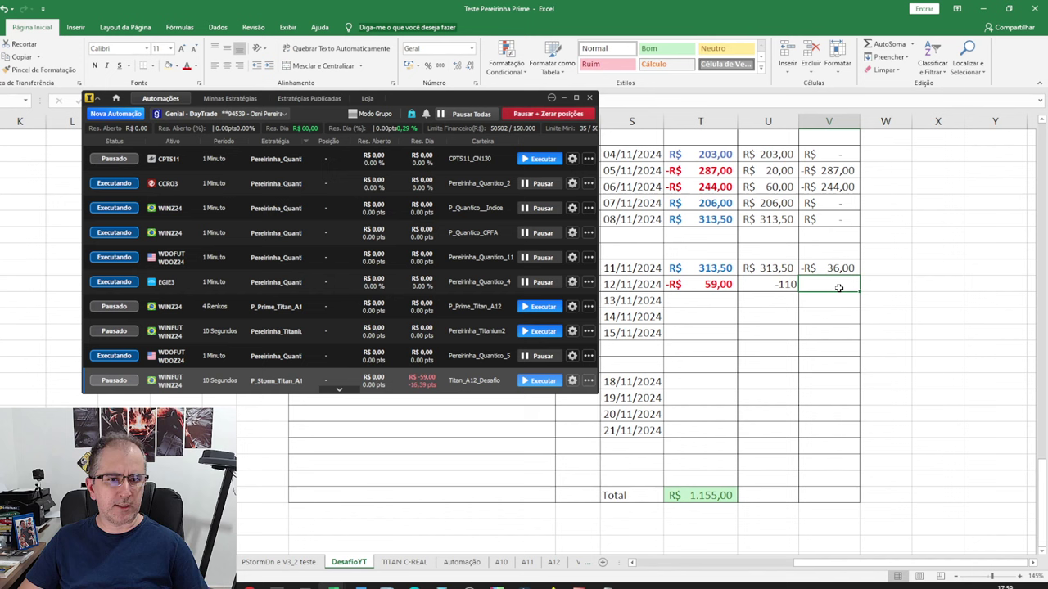
text(110)
key(Return)
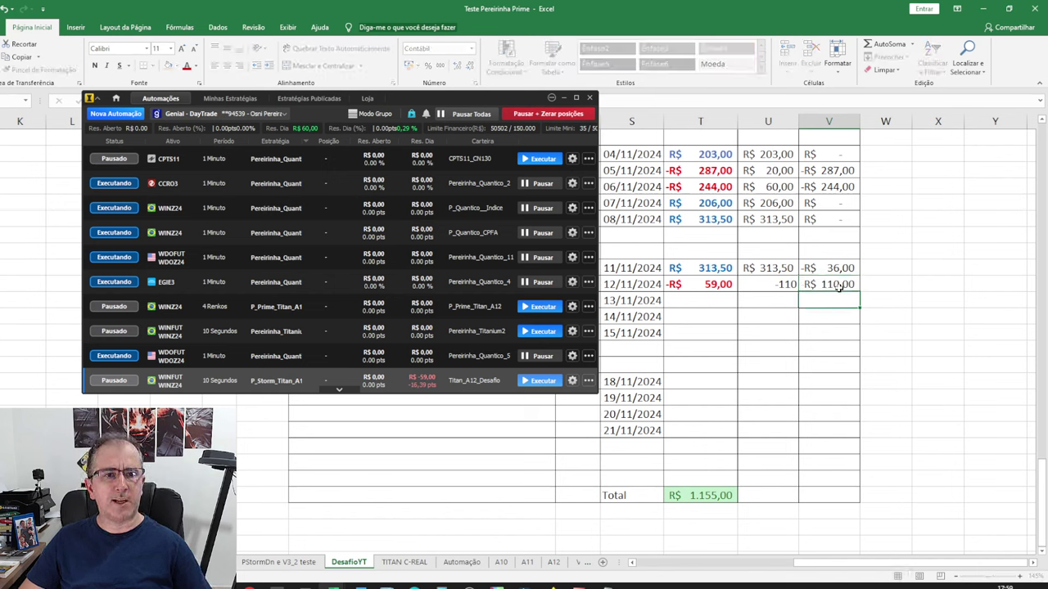
Hide the automations window over DesafioYT and check the contracts note in column Q and the challenge total in column T.
click(717, 495)
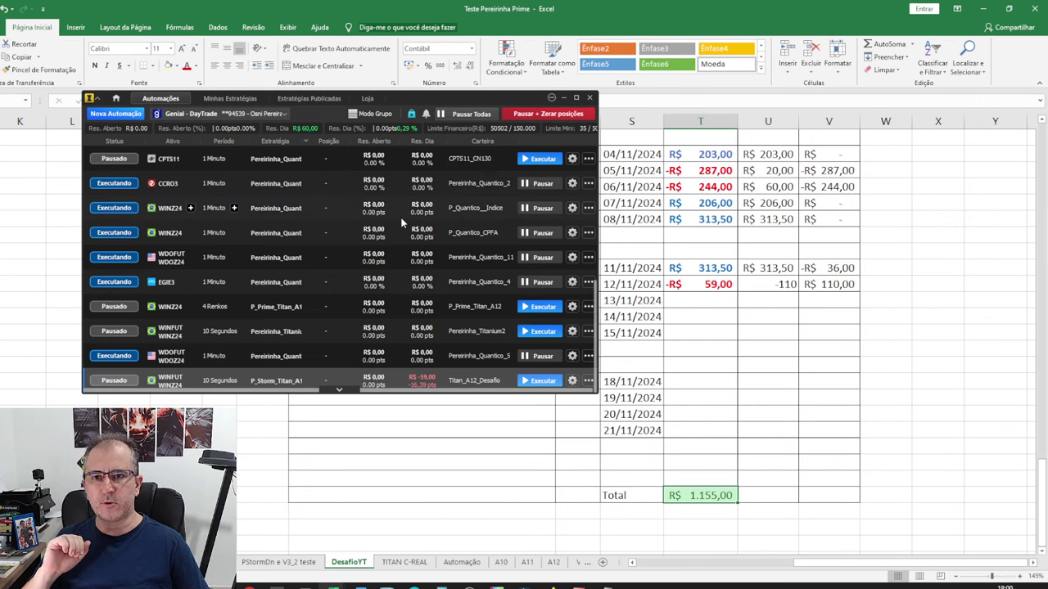
scroll(453, 282, down, 5)
scroll(453, 282, down, 6)
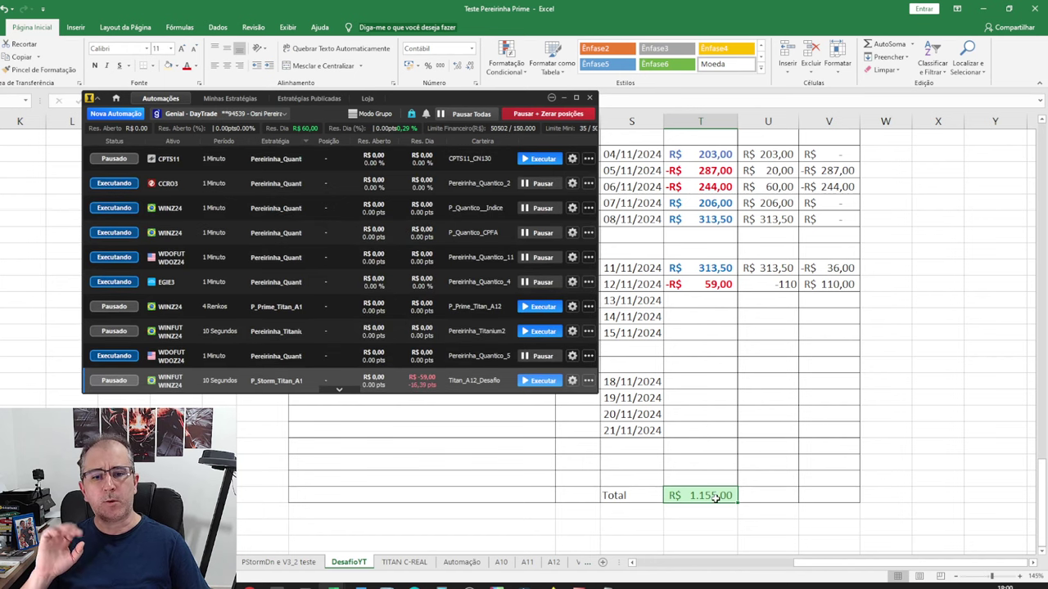
click(552, 97)
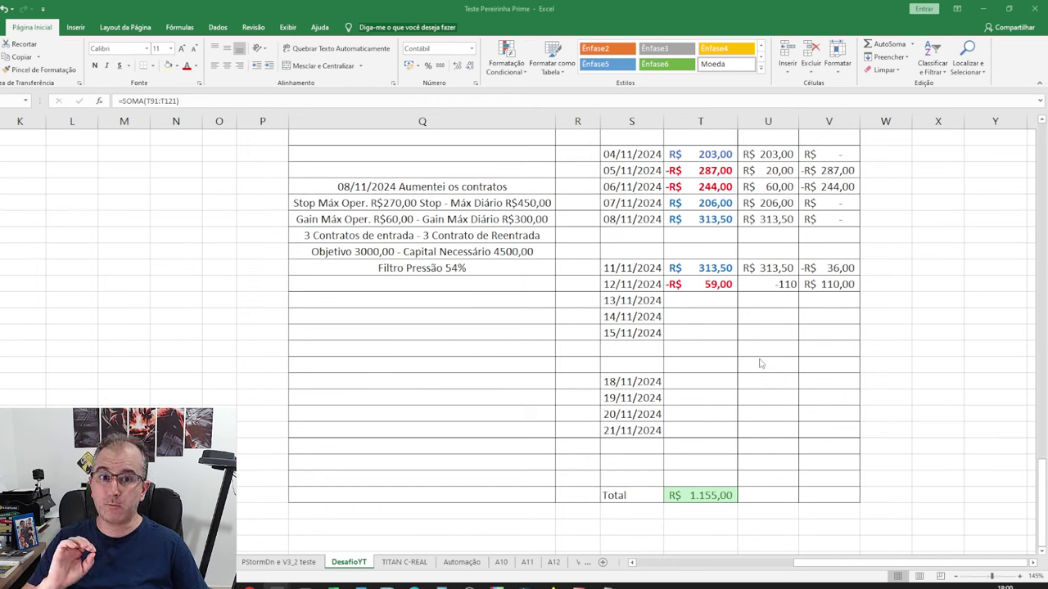
click(417, 236)
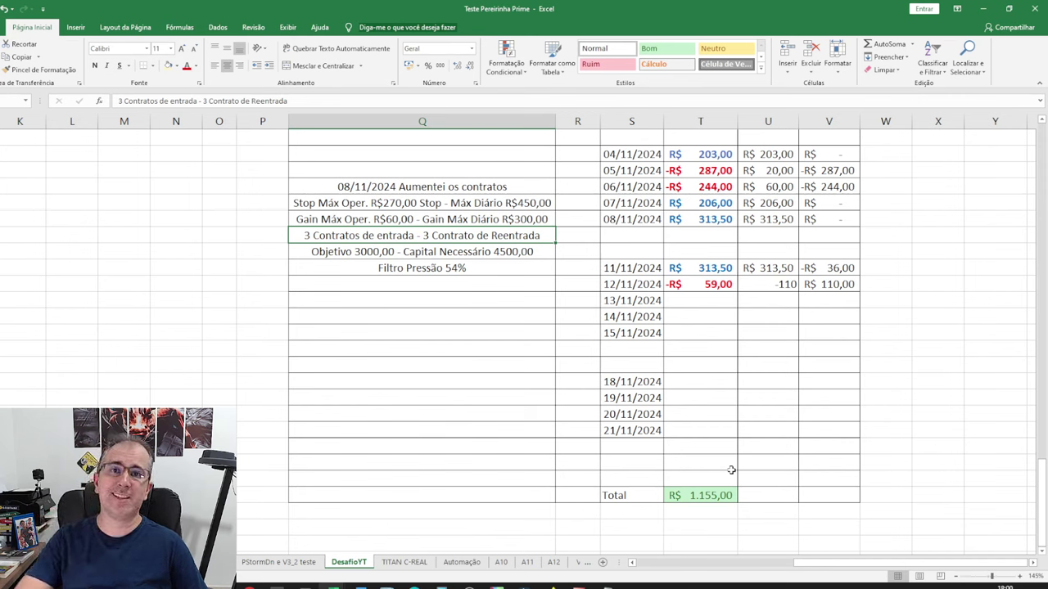
click(731, 498)
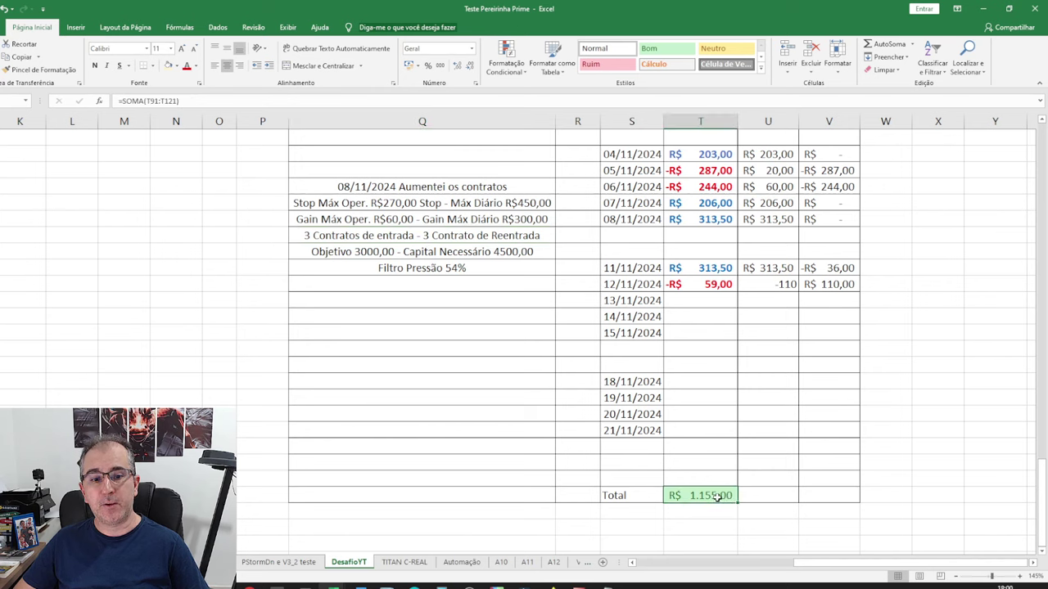
Sum the Gain/Loss results from 25/10/2024 through 12/11/2024 by selecting them, and compare with the total cell's formula.
scroll(751, 398, up, 4)
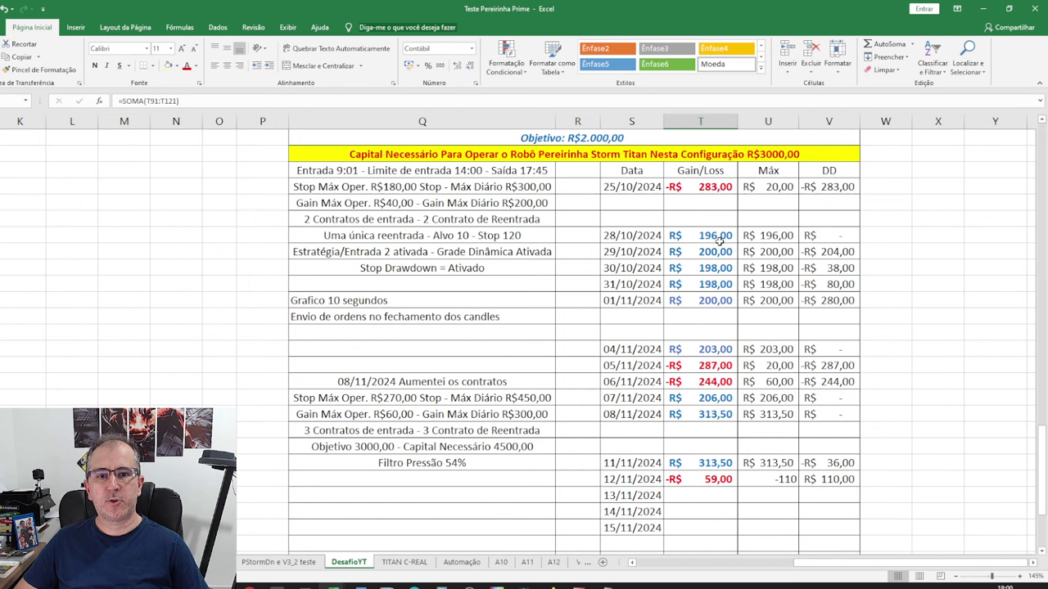
drag(717, 187, 725, 478)
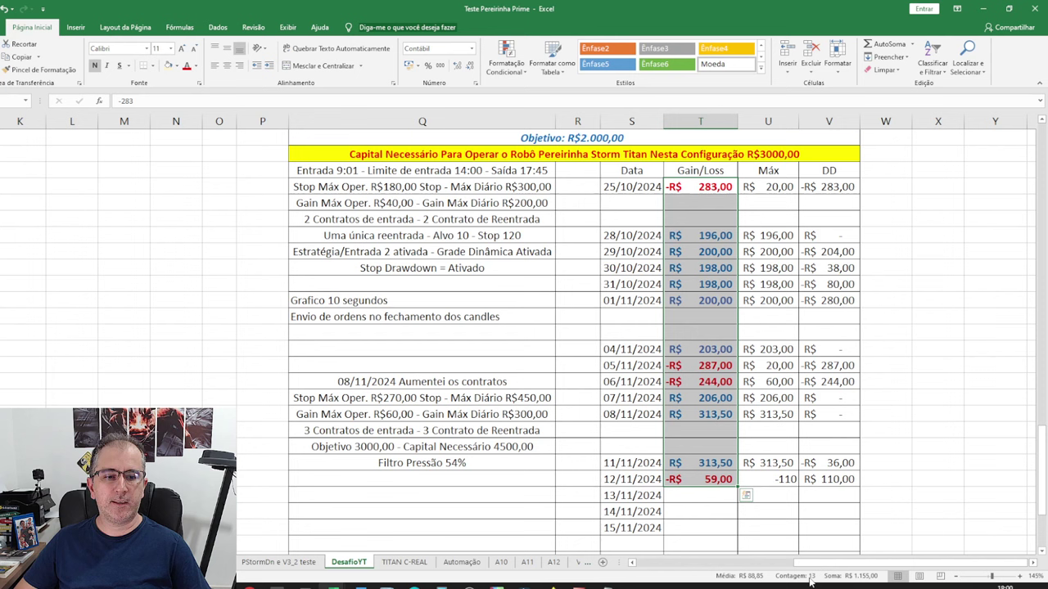
scroll(726, 458, down, 5)
click(706, 434)
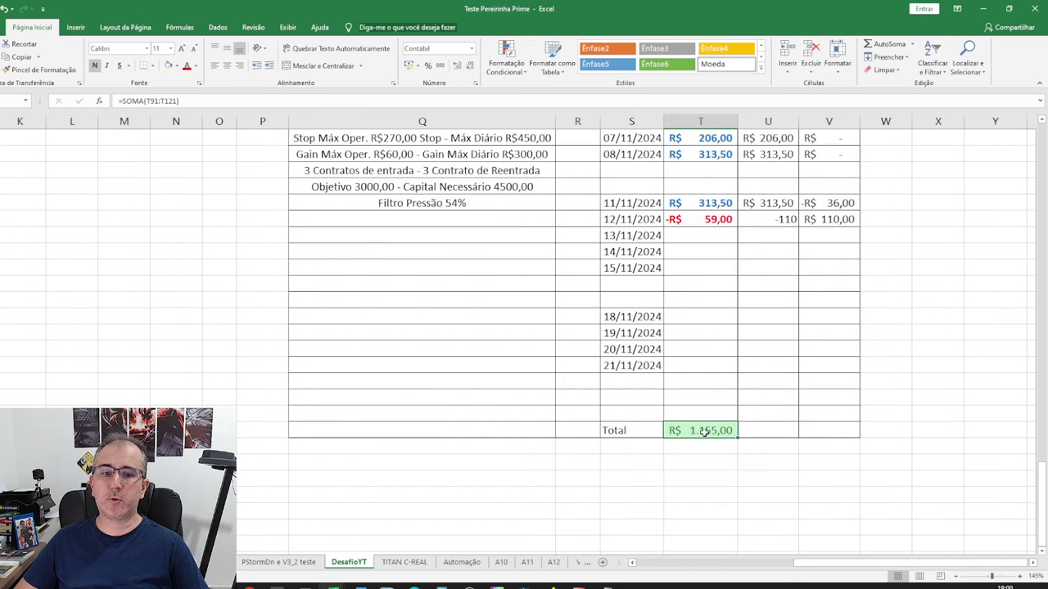
Review the Gain/Loss results of 08/11/2024, 11/11/2024 and 12/11/2024, and the empty entry for 21/11/2024.
scroll(927, 409, up, 3)
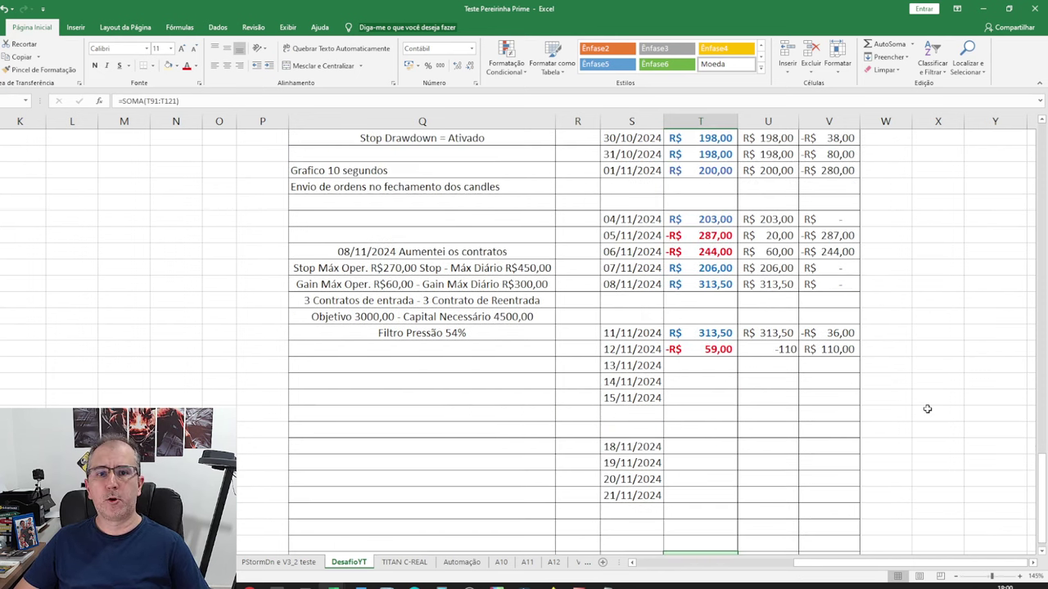
click(709, 284)
click(719, 332)
click(712, 283)
click(721, 329)
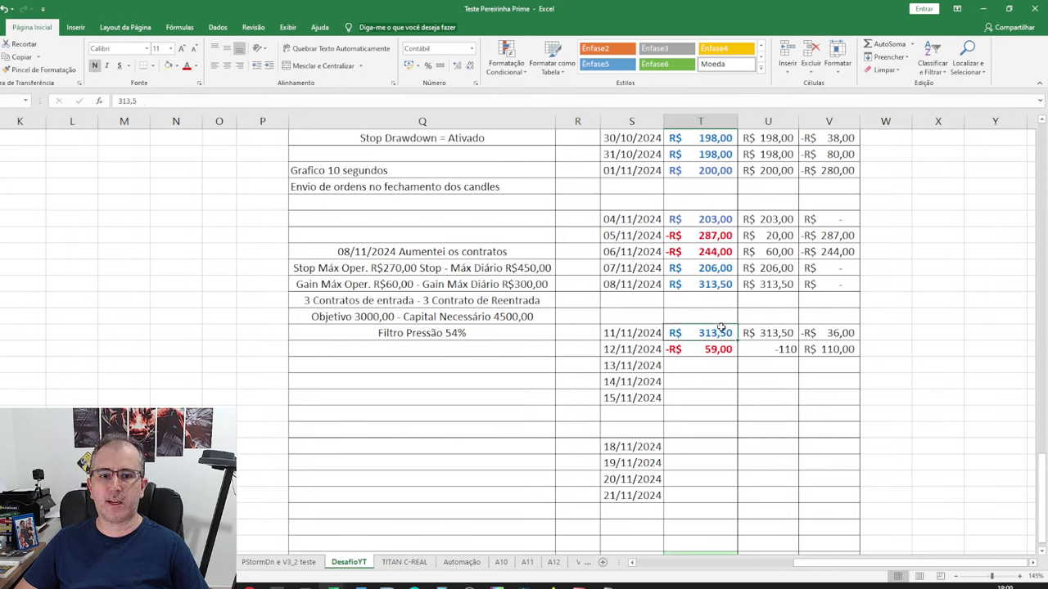
click(718, 352)
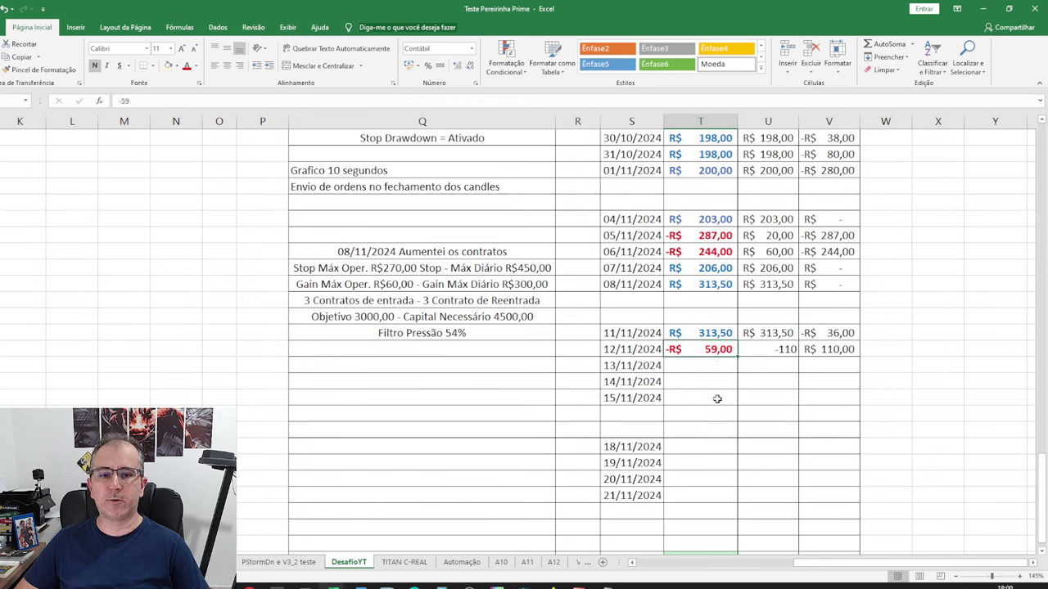
click(708, 492)
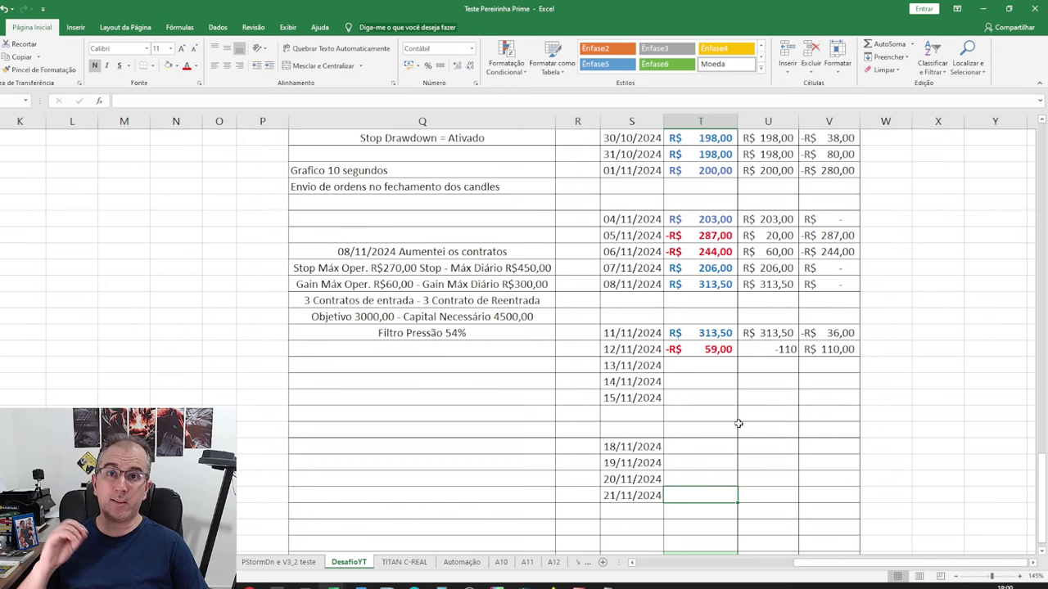
Point out the website and contact e-mail cells above the DESAFIO PEREIRINHA STORM TITAN A12 heading.
scroll(738, 423, up, 4)
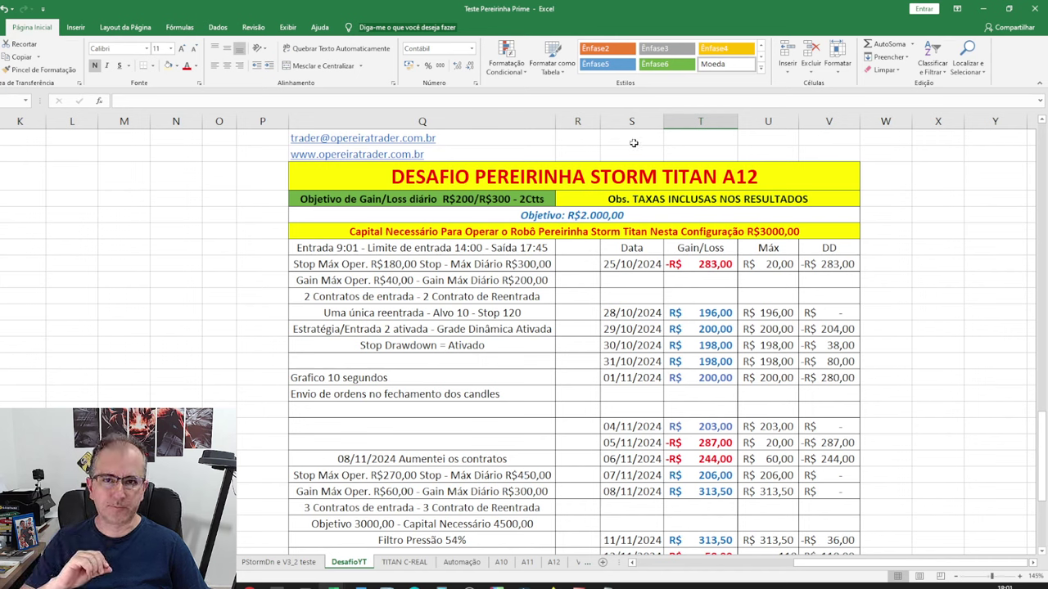
click(495, 155)
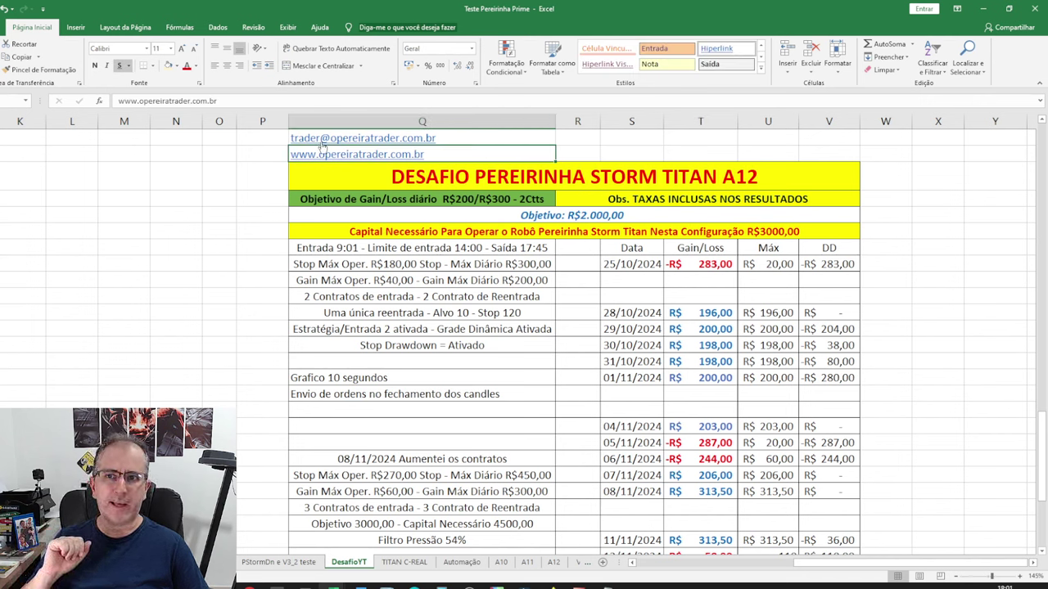
click(473, 134)
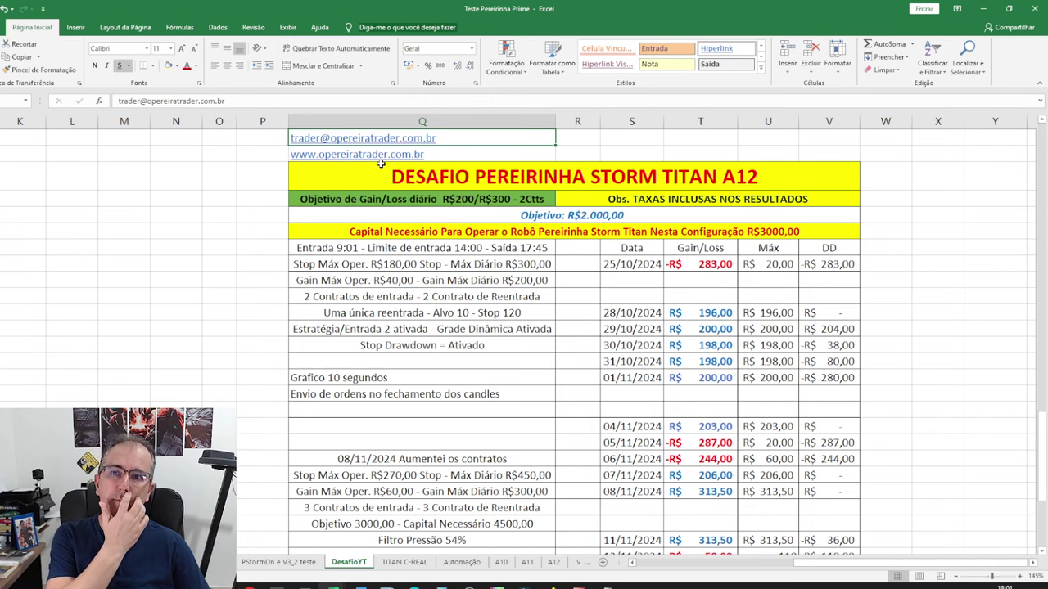
Close the Teste Pereirinha Prime workbook and select an empty Dia10 cell in the Novembro sheet of Planilha anual de resultados_P_Quântico.
scroll(602, 322, down, 4)
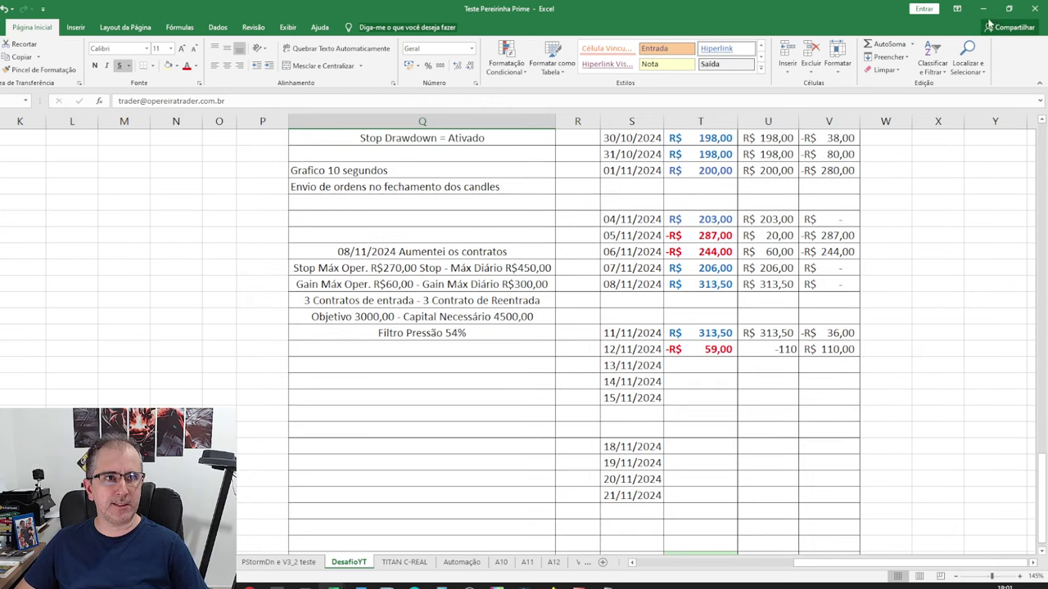
click(1036, 13)
click(463, 287)
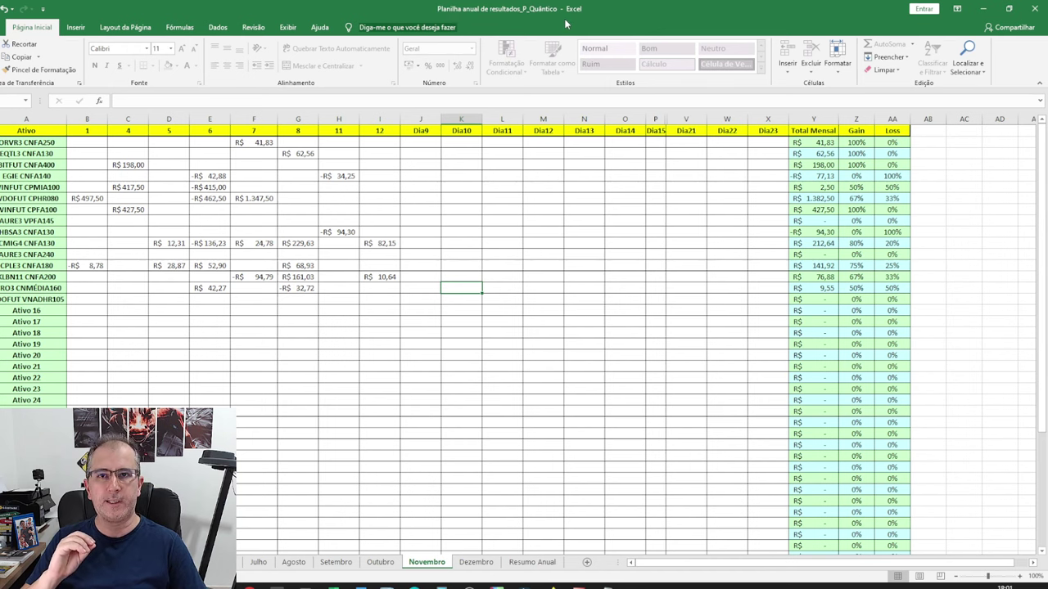
Switch to the automations window and review the status, portfolio and day result of every automation, from Robo_Ultra_1704 to Titan_A12_Desafio.
key(alt+Tab)
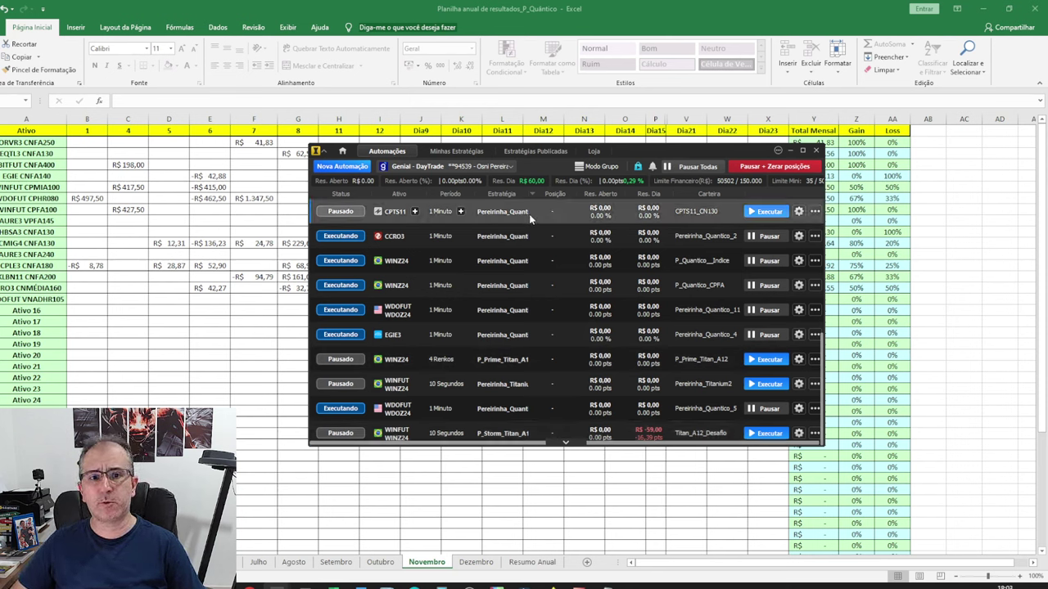
scroll(529, 214, up, 3)
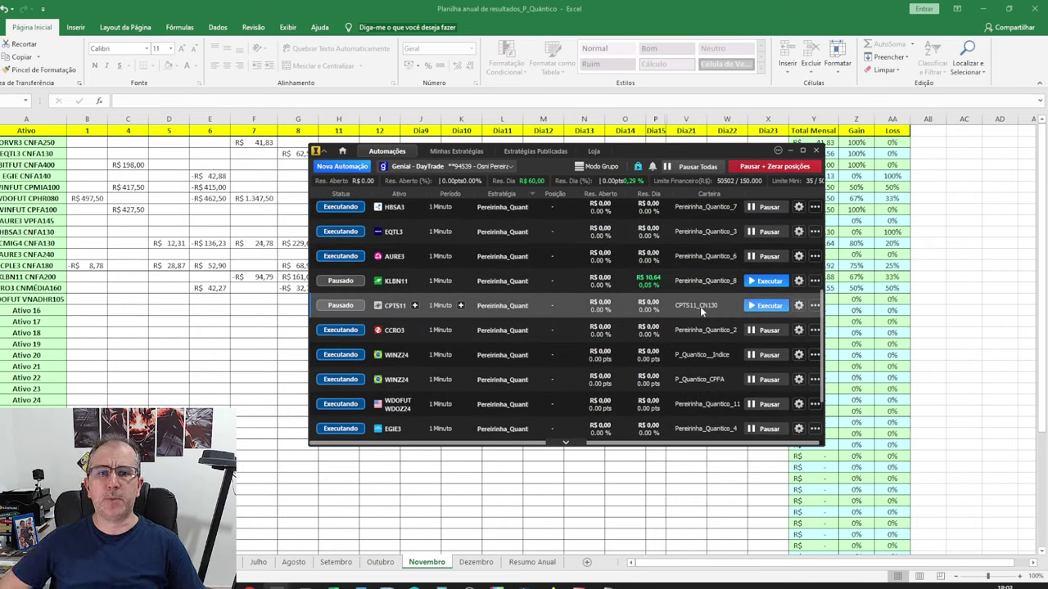
scroll(687, 315, up, 2)
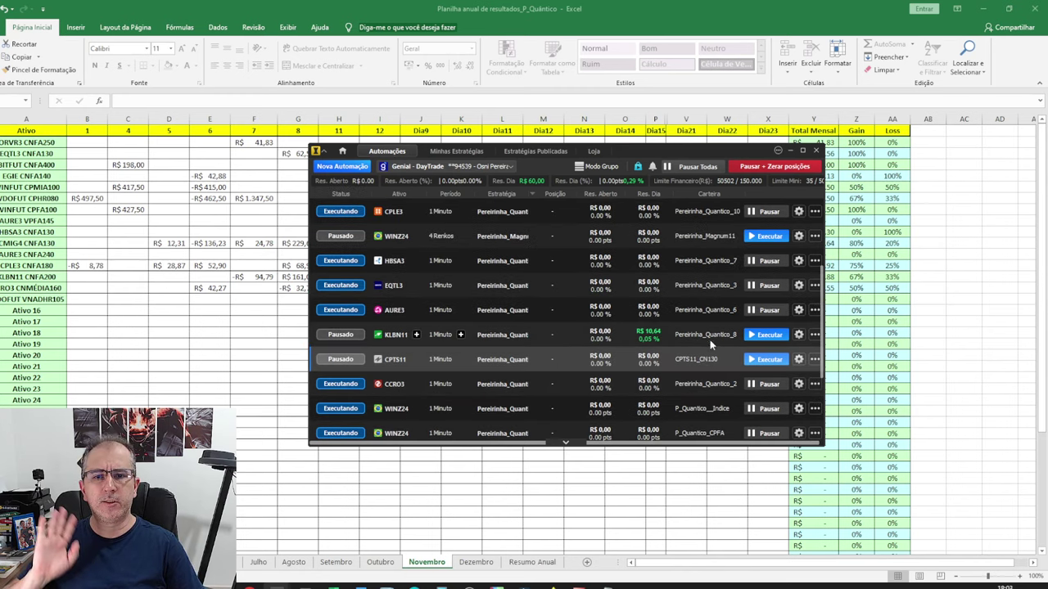
scroll(706, 352, up, 1)
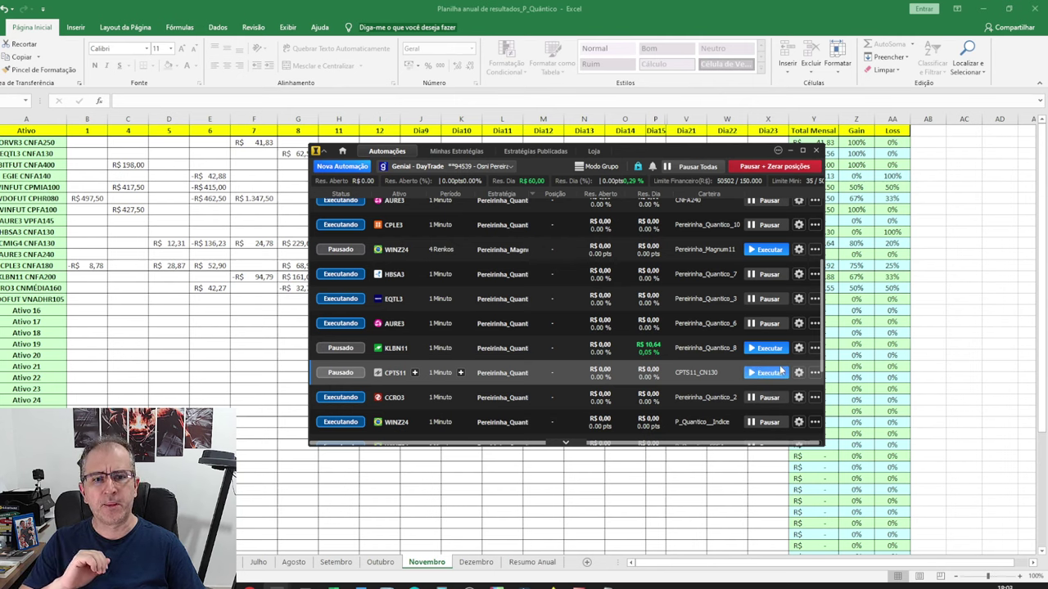
scroll(678, 325, up, 2)
scroll(679, 325, up, 3)
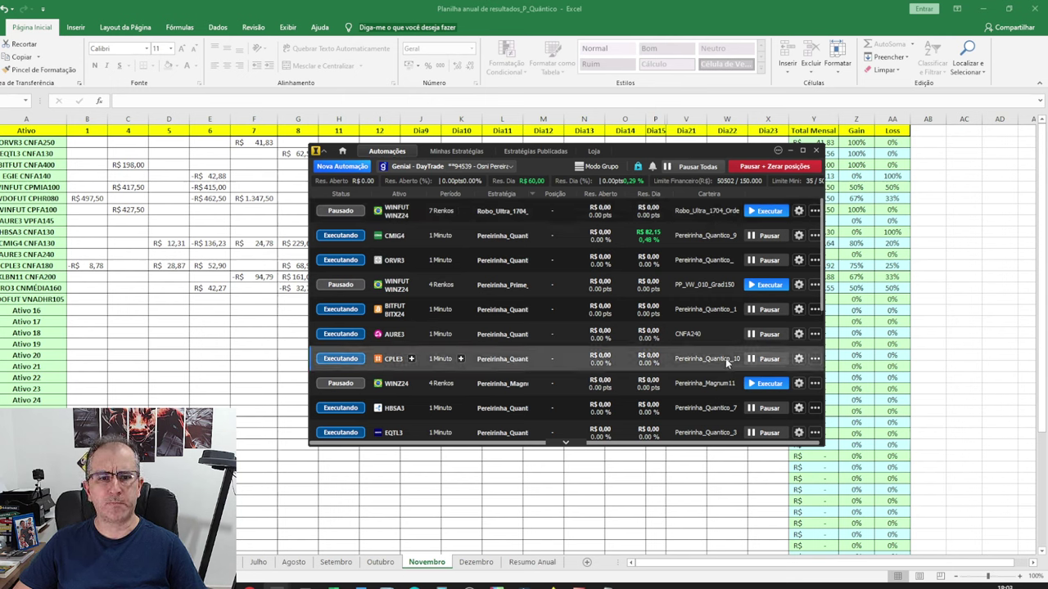
scroll(729, 409, down, 1)
scroll(732, 376, down, 5)
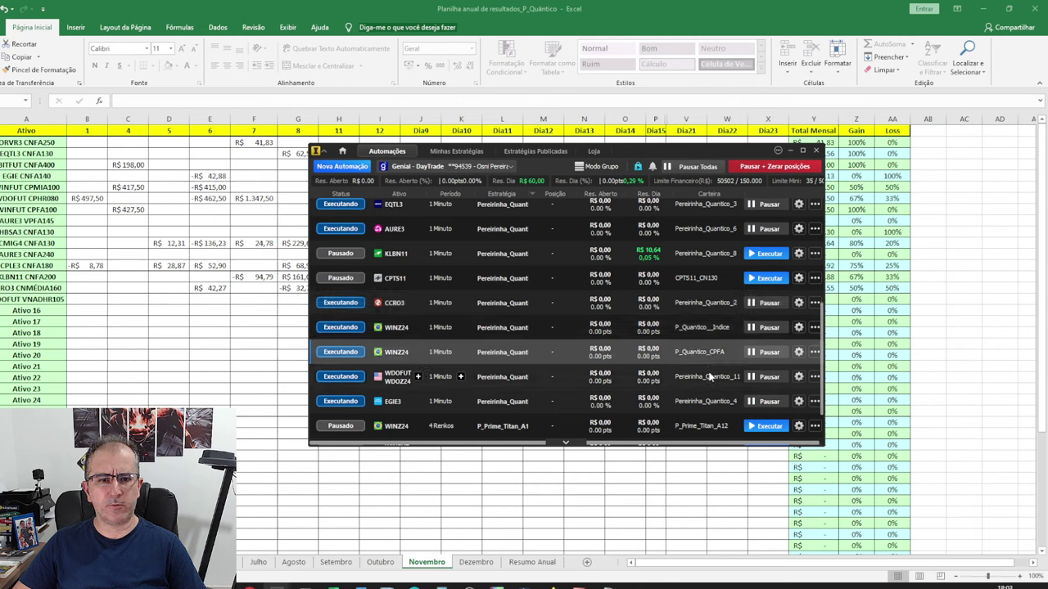
scroll(704, 389, down, 2)
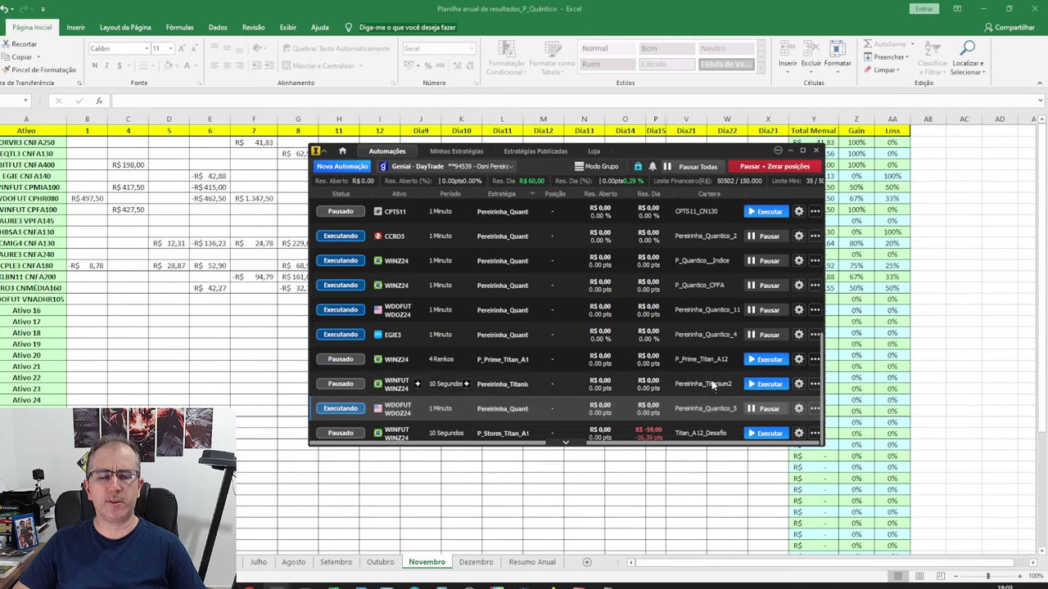
scroll(702, 360, up, 5)
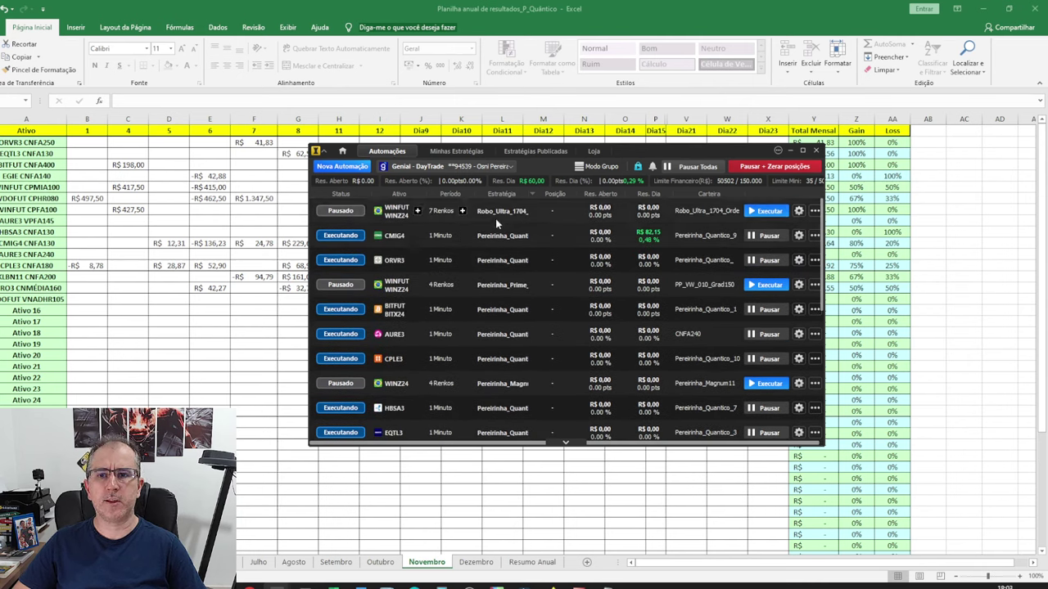
scroll(700, 327, down, 5)
scroll(707, 357, down, 1)
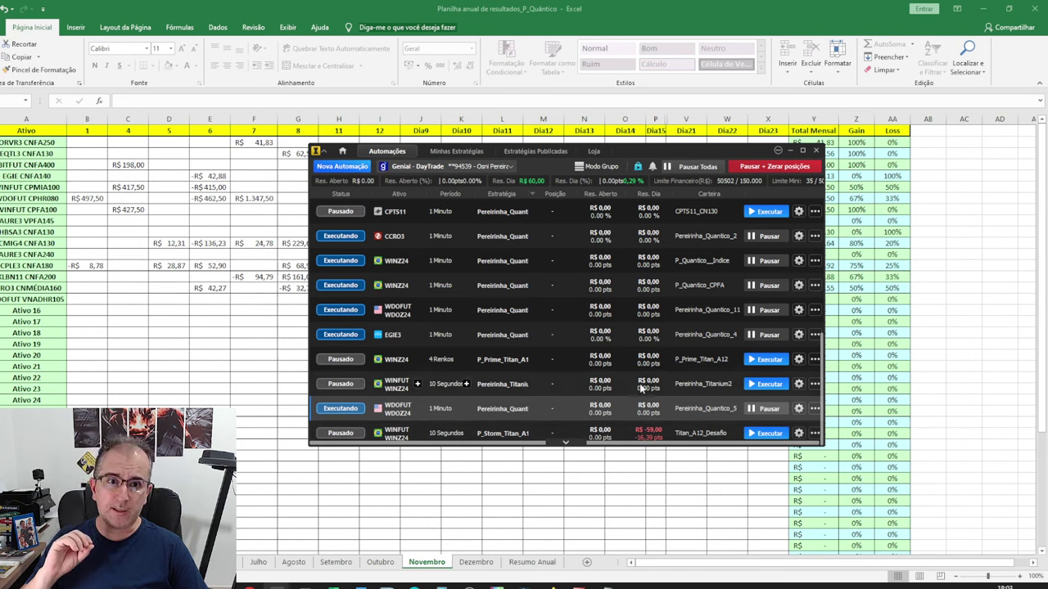
scroll(592, 361, up, 5)
scroll(593, 362, up, 2)
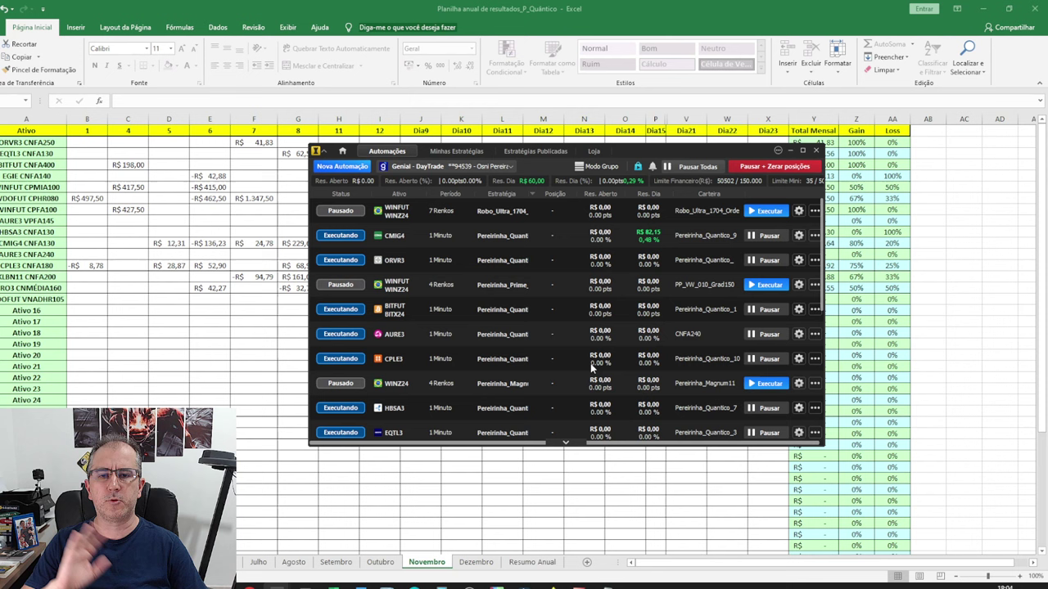
mouse_move(591, 363)
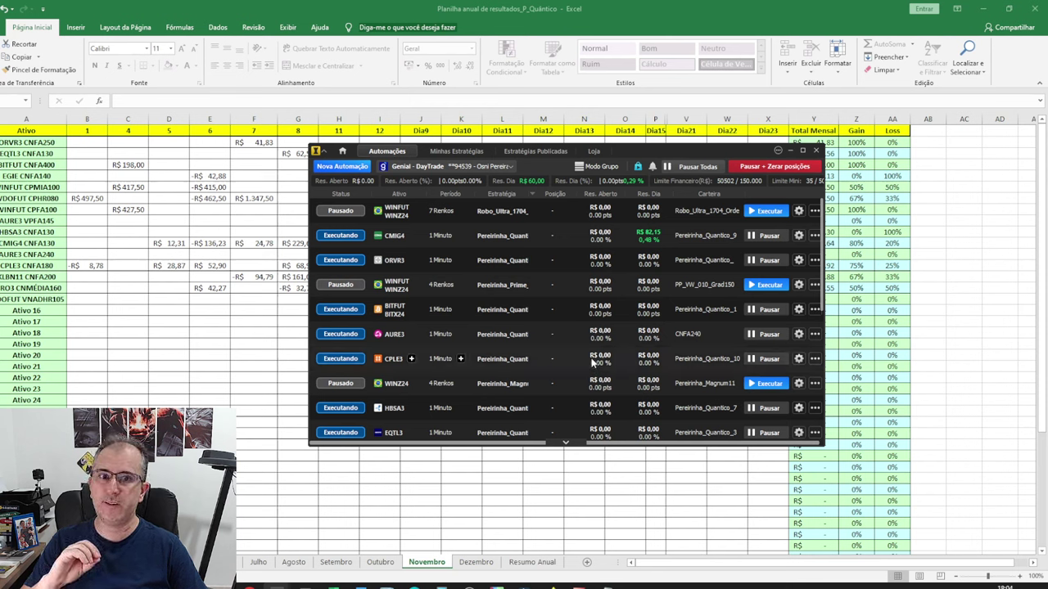
mouse_move(691, 230)
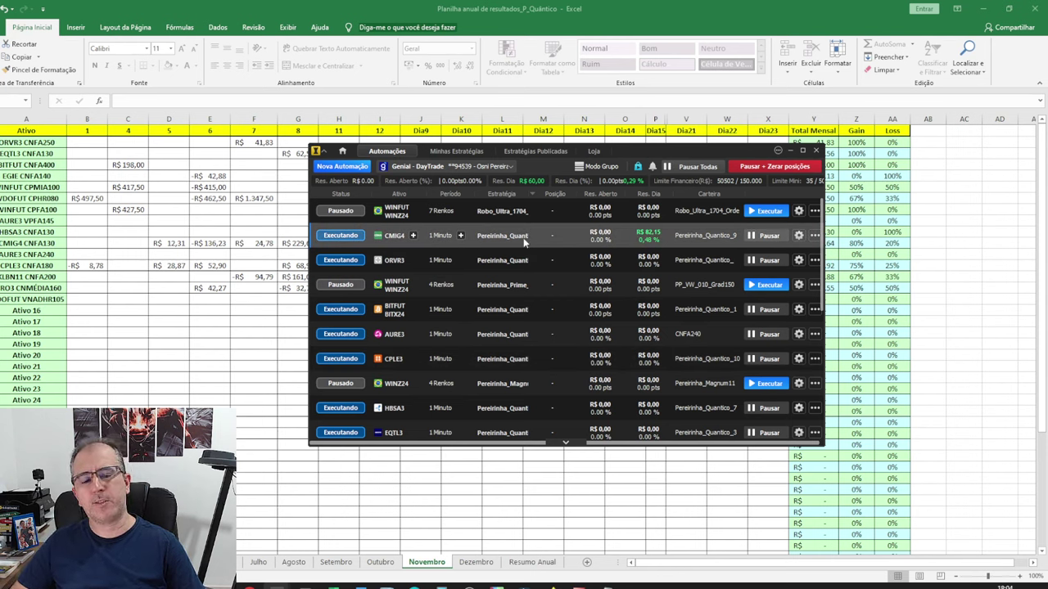
scroll(686, 299, down, 1)
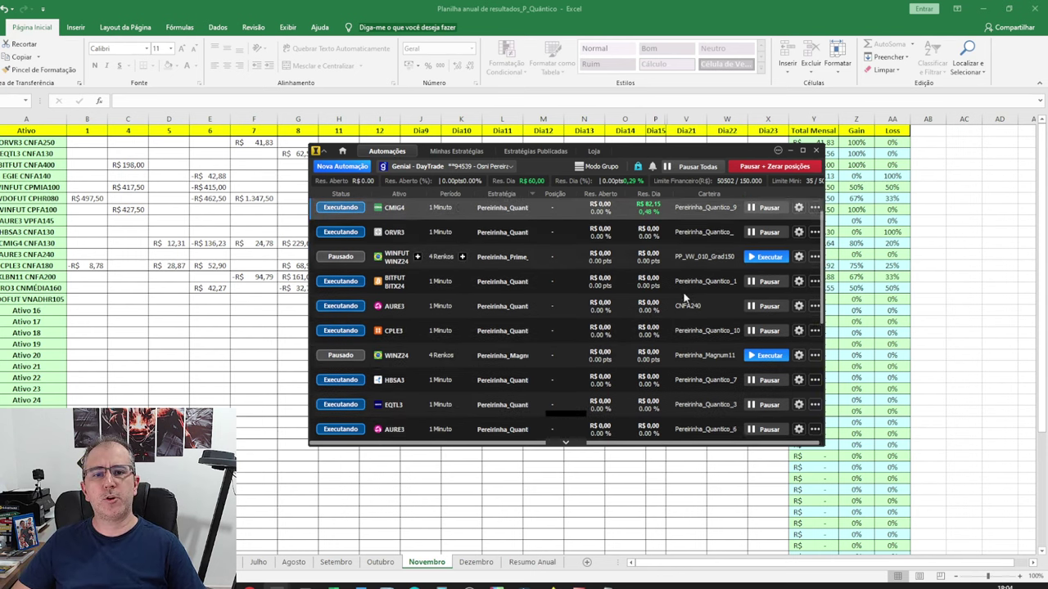
scroll(684, 296, down, 7)
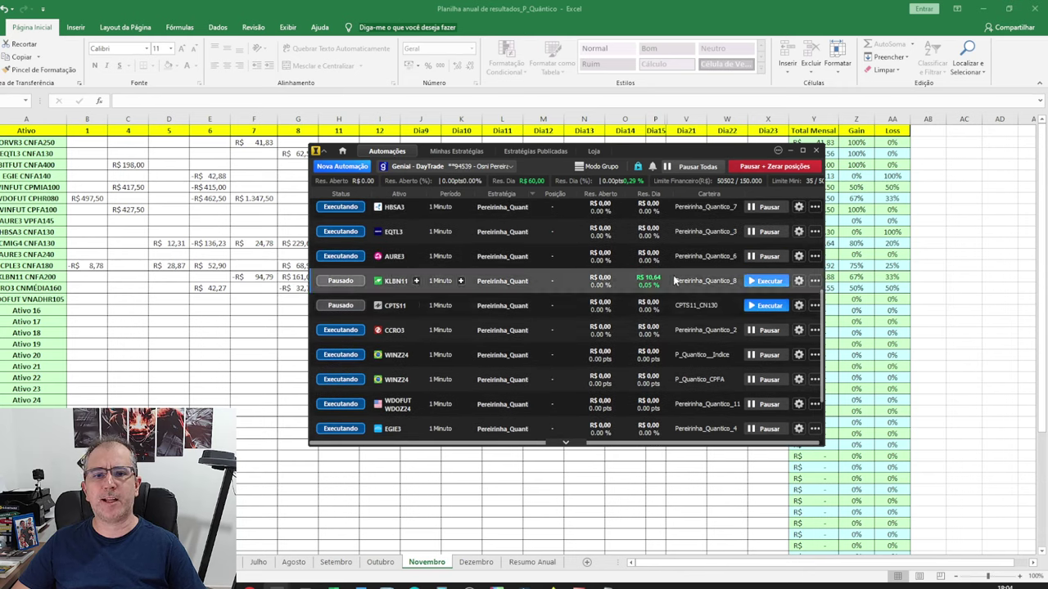
scroll(675, 282, up, 7)
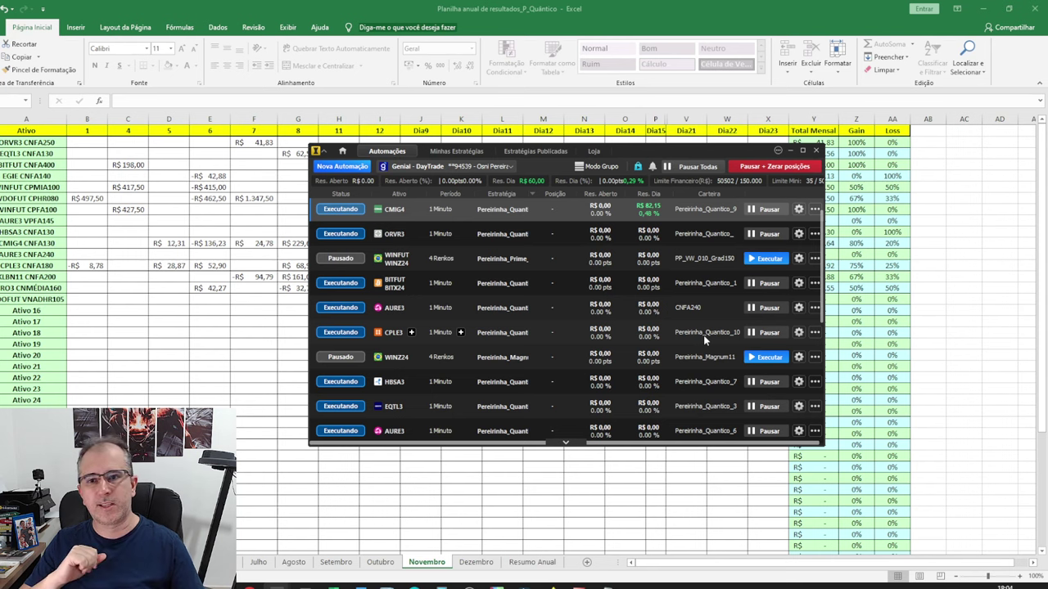
click(461, 257)
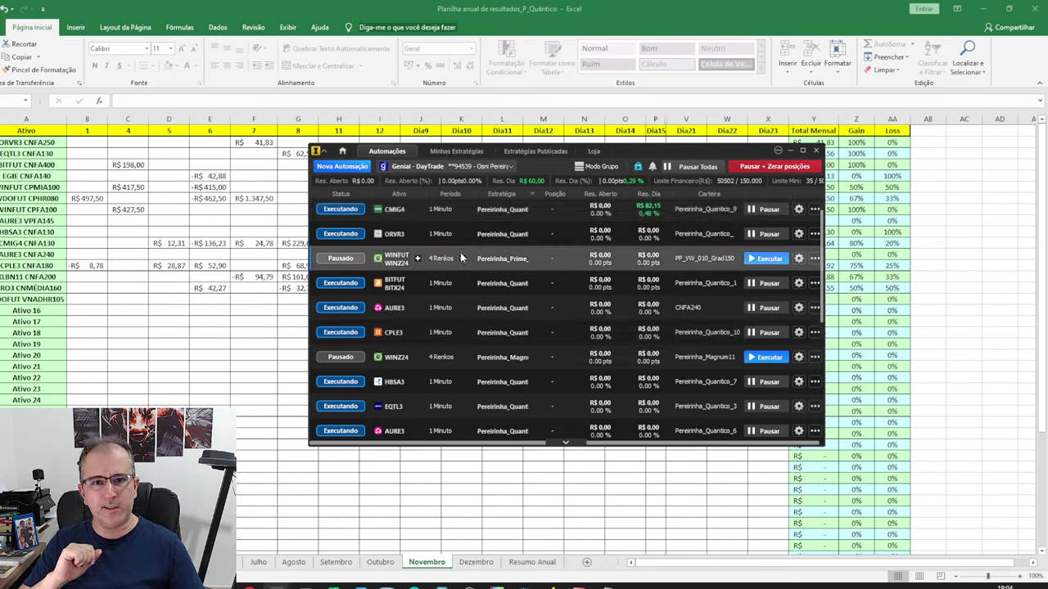
scroll(475, 249, up, 2)
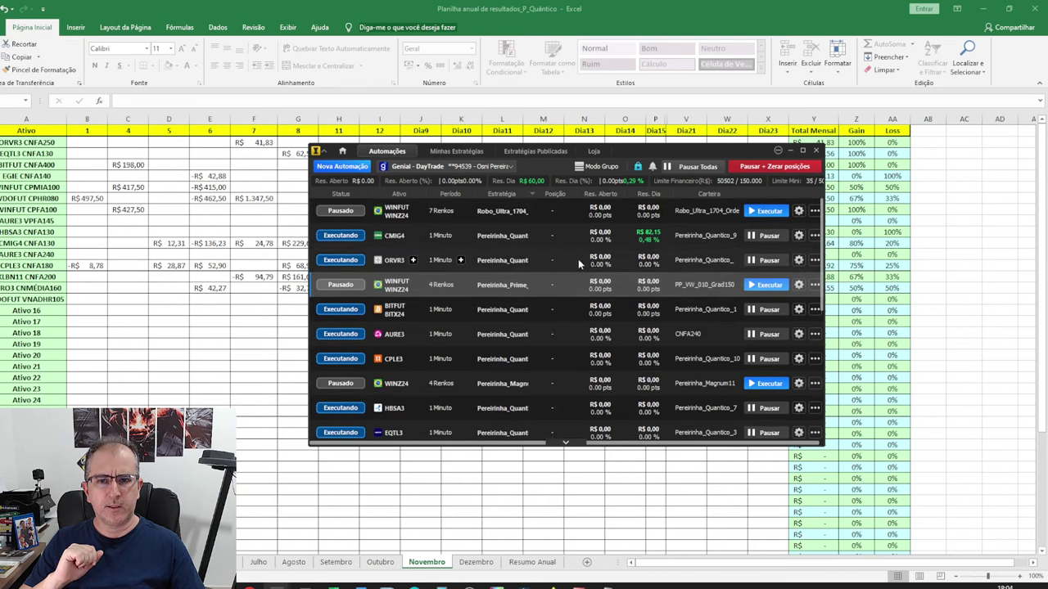
scroll(578, 259, down, 3)
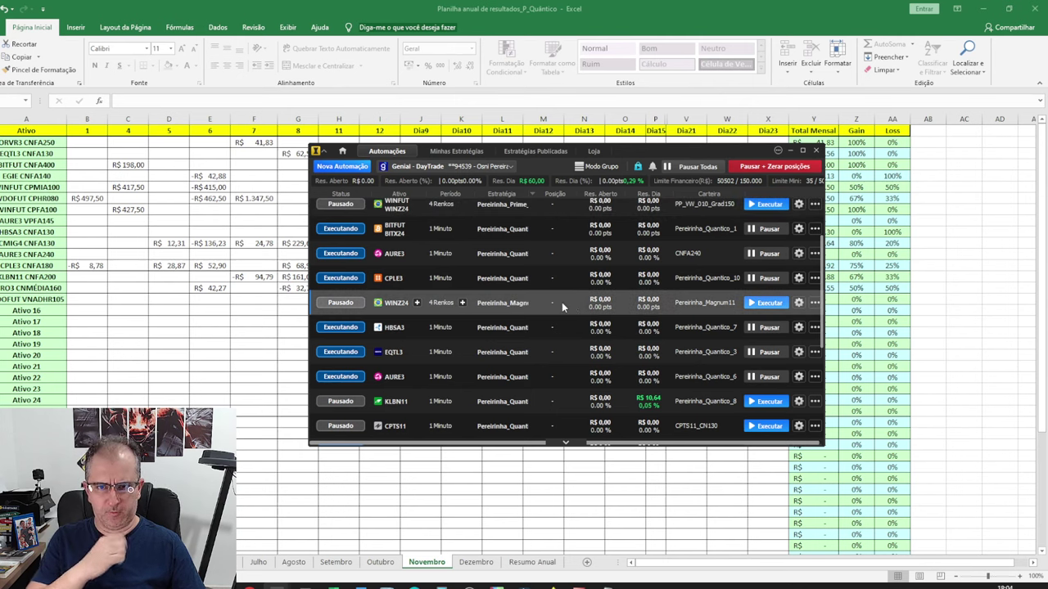
Open the strategy parameters of the P_Quantico__Indice automation, inspect its Cont_Entrada setting and close the dialogs without saving.
scroll(553, 320, down, 5)
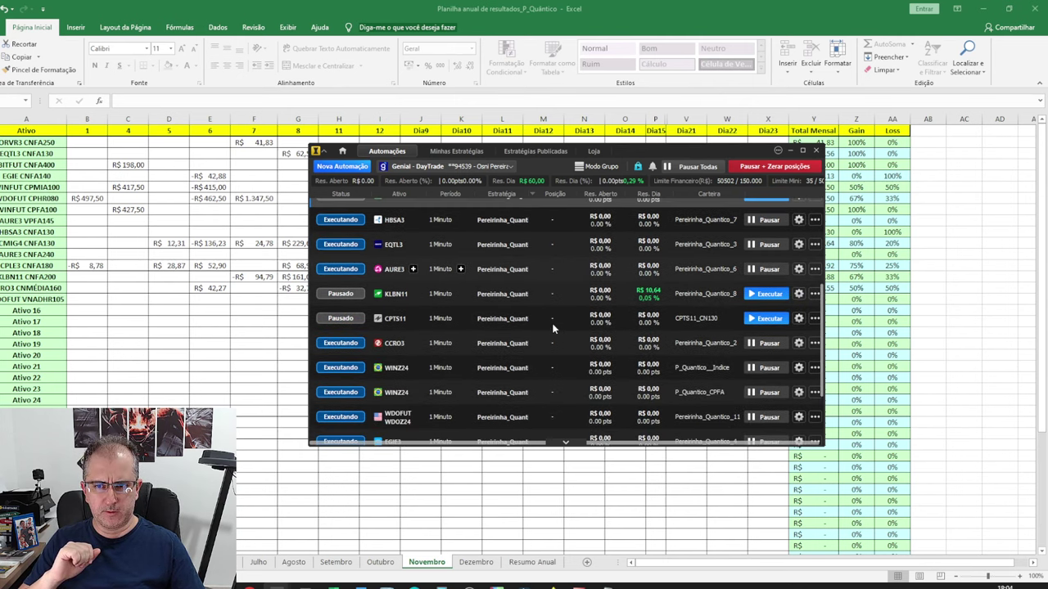
scroll(580, 343, down, 2)
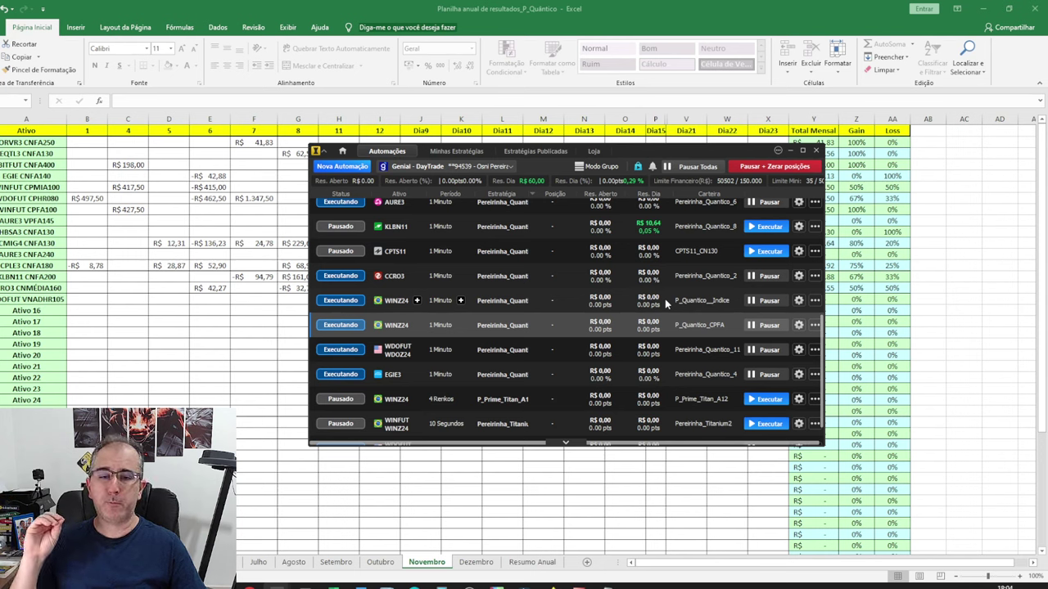
click(798, 300)
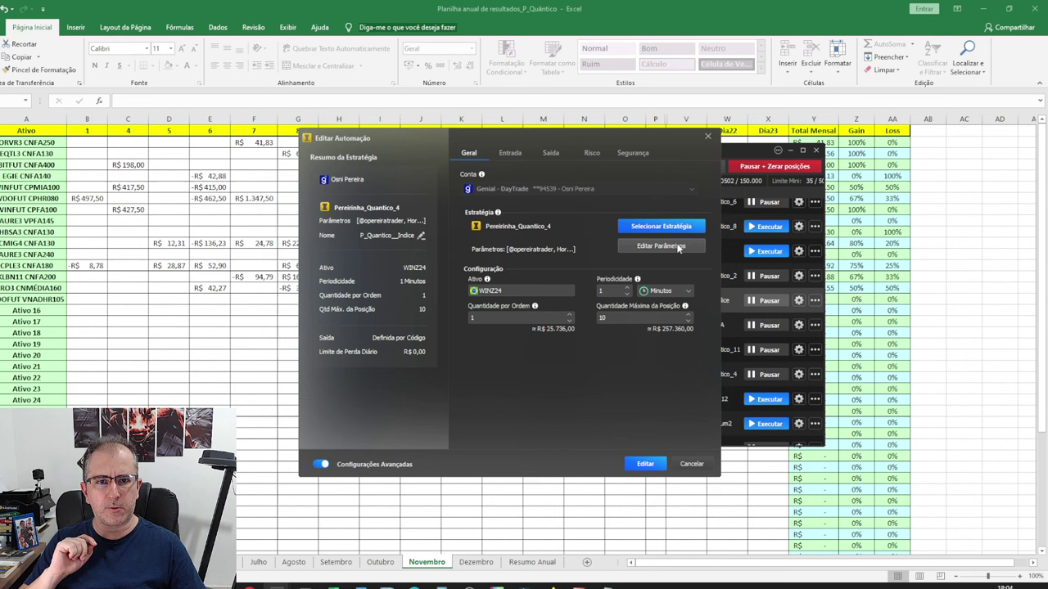
click(663, 248)
drag(578, 257, 585, 304)
click(524, 320)
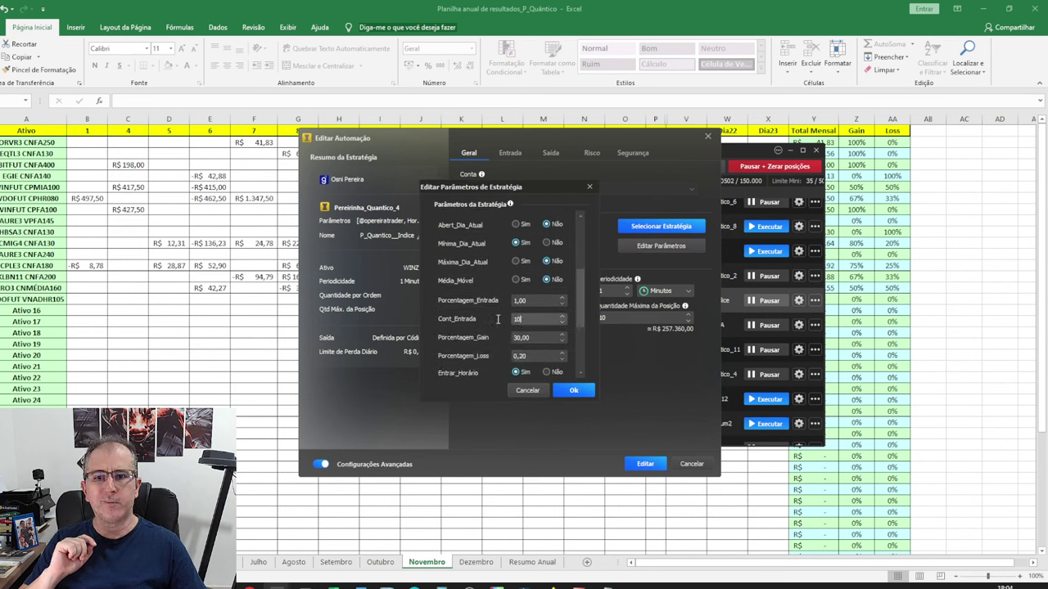
click(529, 392)
click(690, 464)
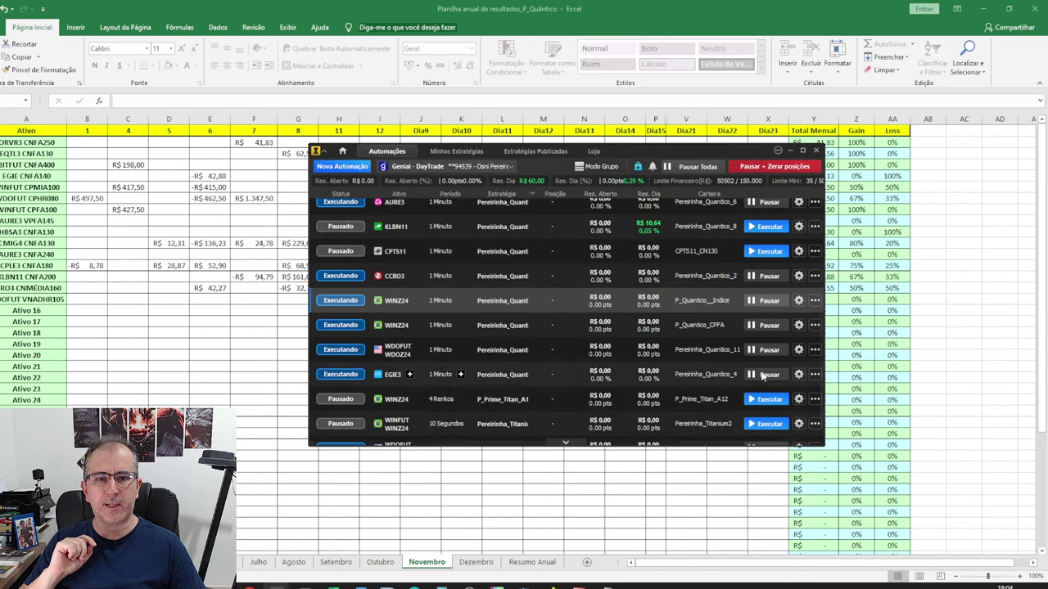
Check Cont_Entrada in the strategy parameters of the P_Quantico_CPFA automation, leaving the dialogs without saving.
click(799, 325)
click(676, 248)
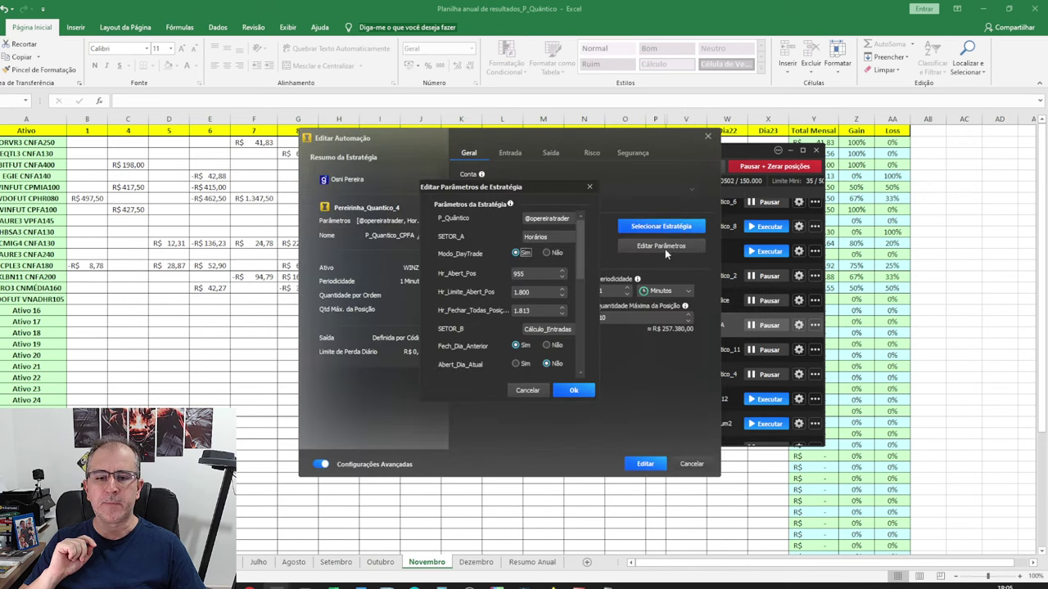
scroll(586, 274, down, 1)
scroll(586, 275, down, 4)
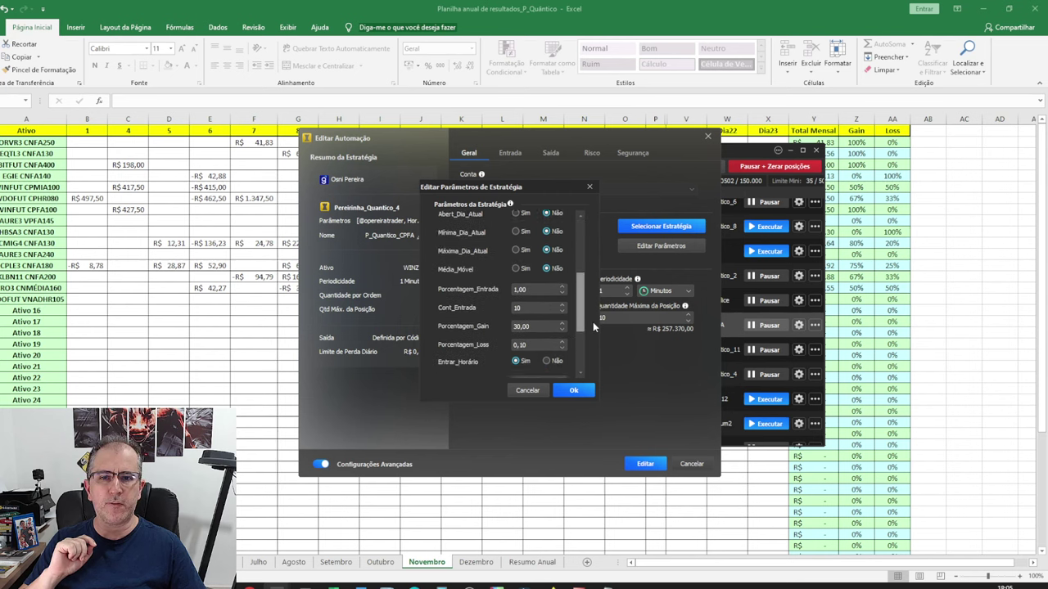
click(537, 307)
click(525, 390)
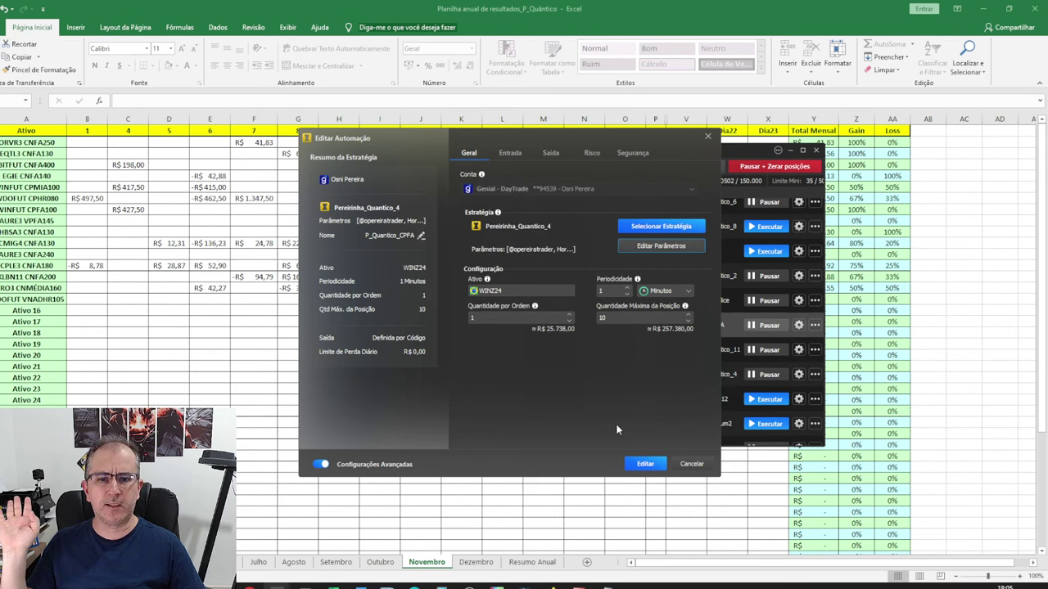
click(694, 464)
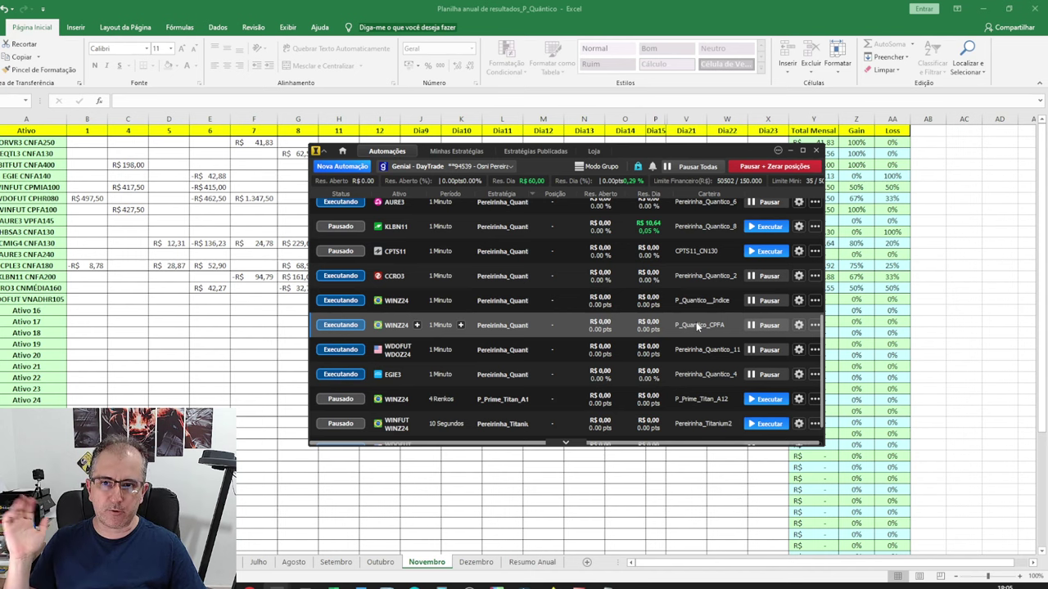
Inspect Cont_Entrada in the strategy parameters of the WDOFUT automation Pereirinha_Quantico_11 and cancel out of its settings.
click(798, 351)
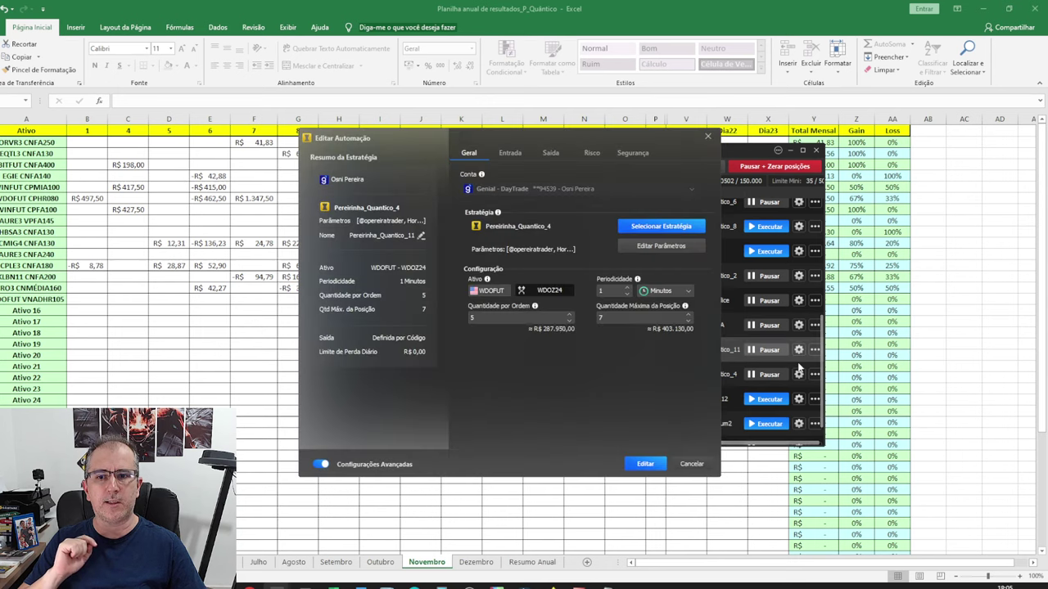
click(691, 246)
scroll(587, 295, down, 3)
scroll(588, 295, down, 2)
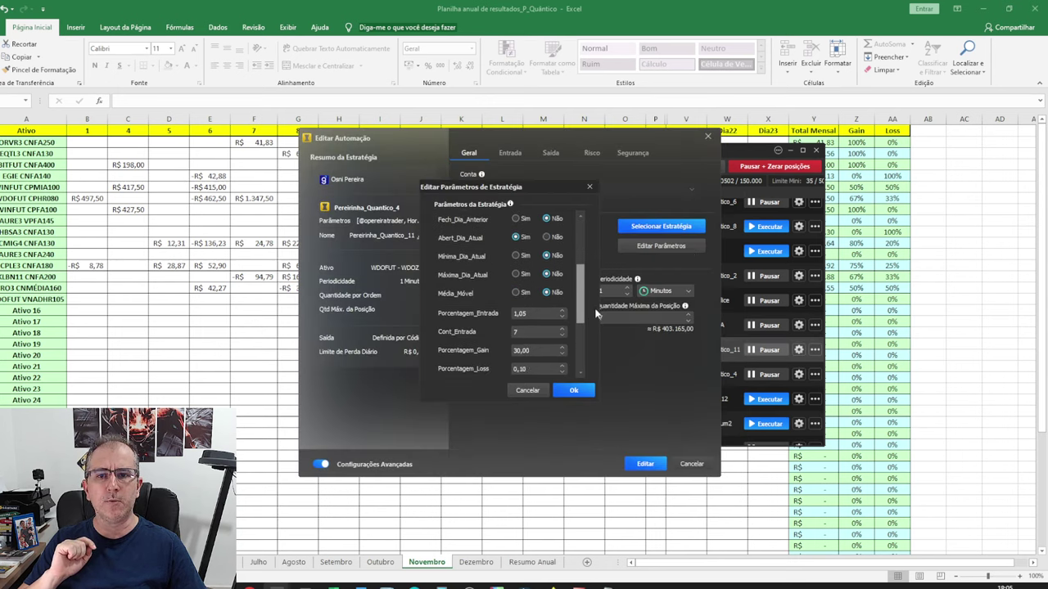
double_click(514, 328)
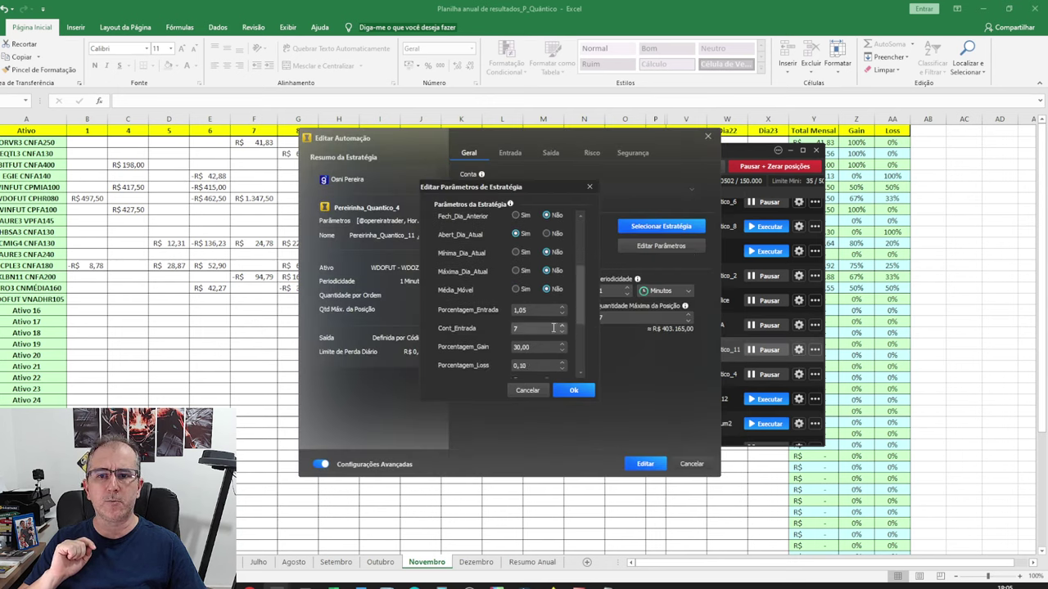
click(531, 389)
click(692, 463)
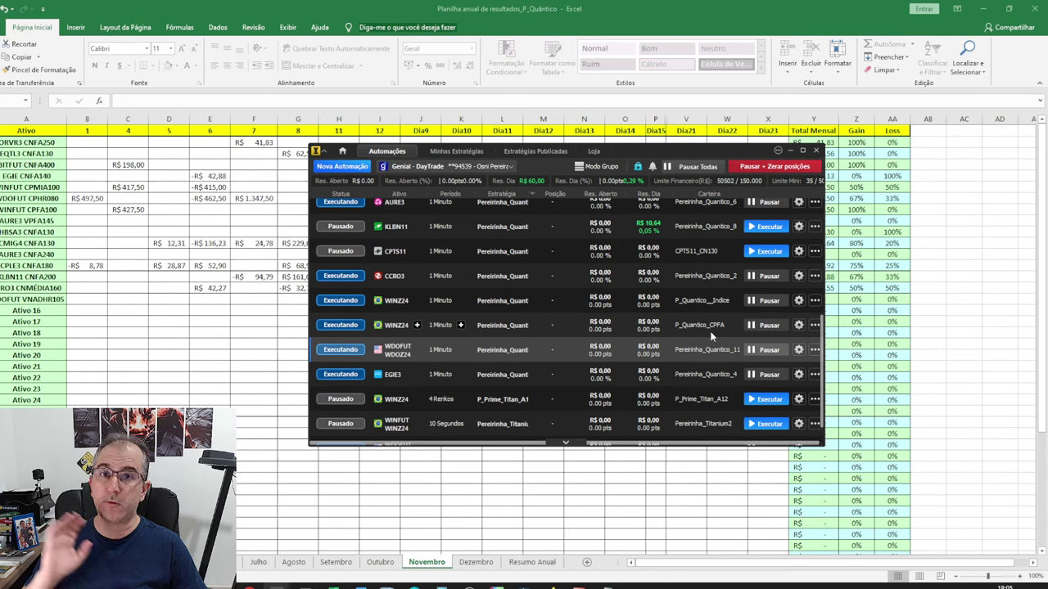
Move the automations window off the Novembro sheet and select the day 1 results to check their sum.
scroll(543, 253, up, 5)
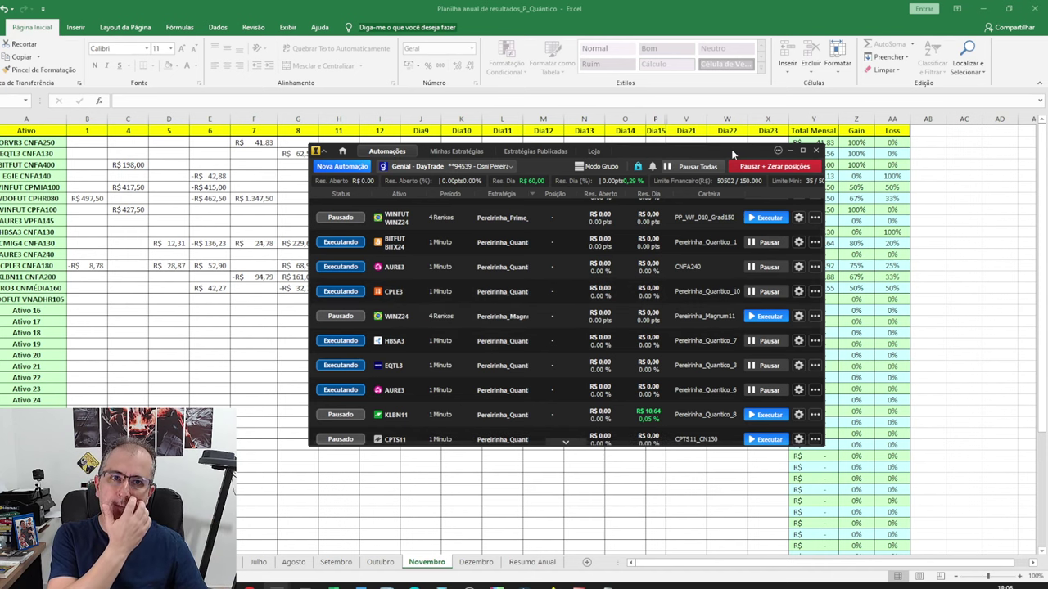
drag(681, 149, 0, 169)
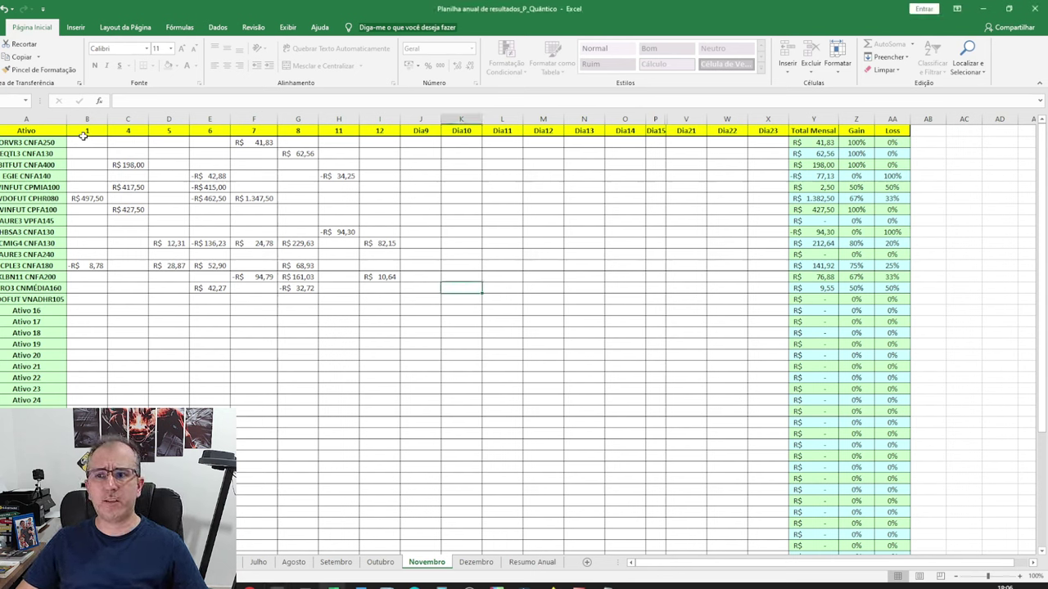
drag(88, 143, 96, 297)
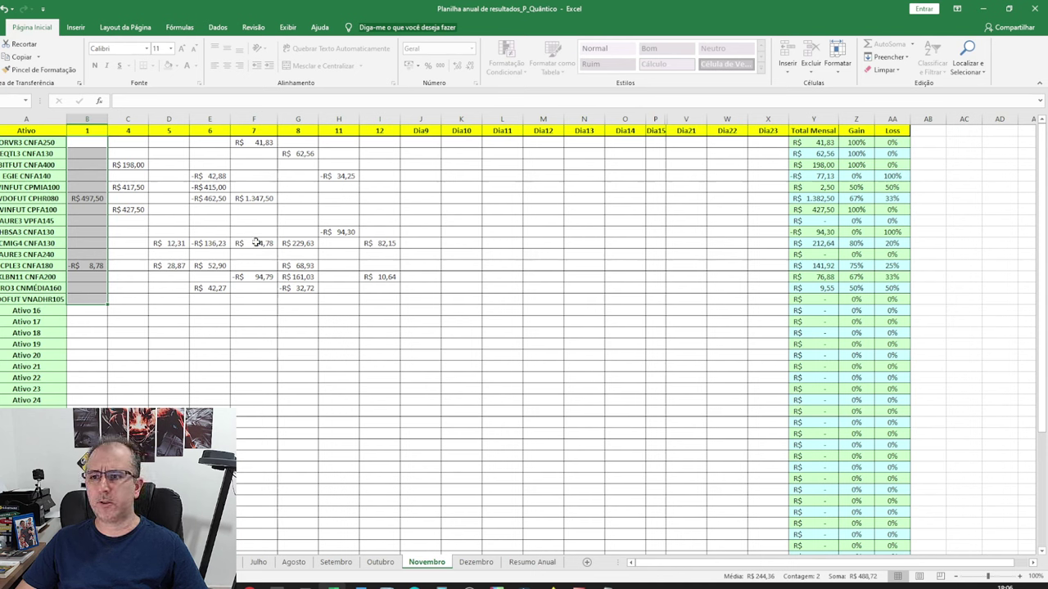
click(85, 264)
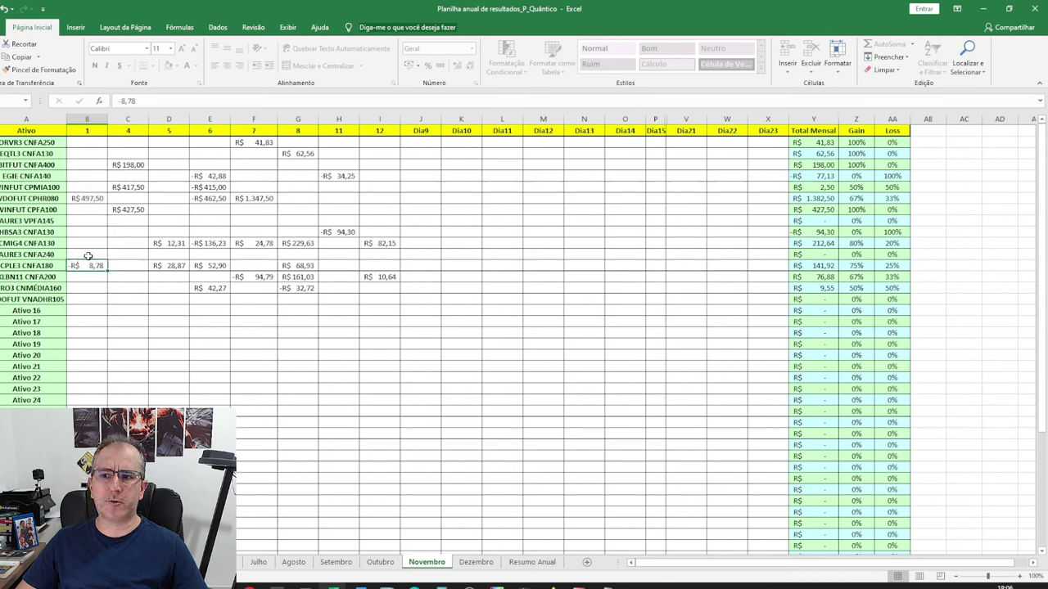
Select the day 4 results from BITFUT CNFA400 downward, followed by the day 5 results, to check each day's sum.
click(129, 167)
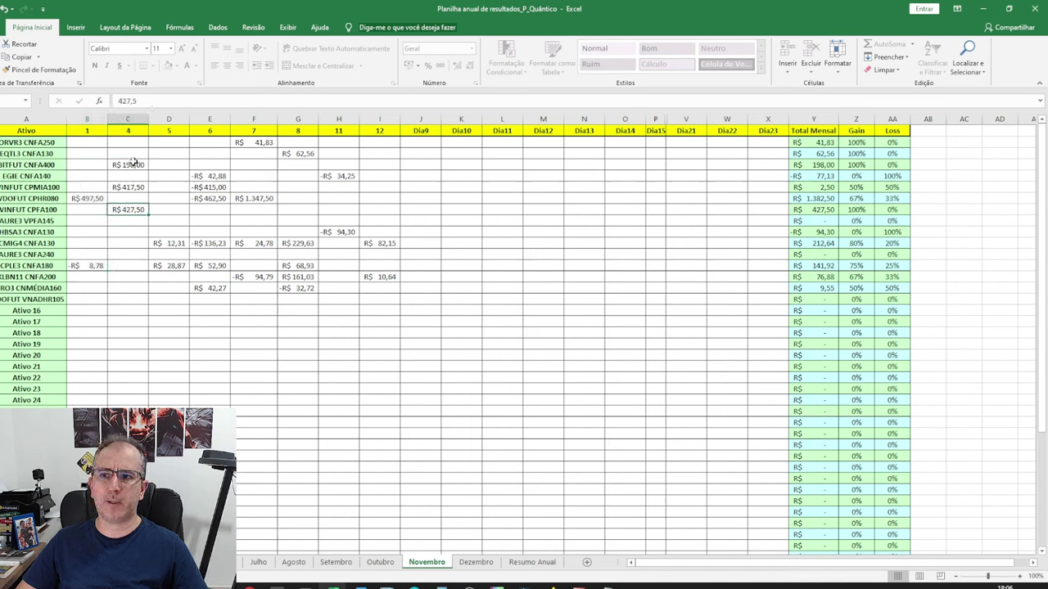
drag(131, 166, 136, 213)
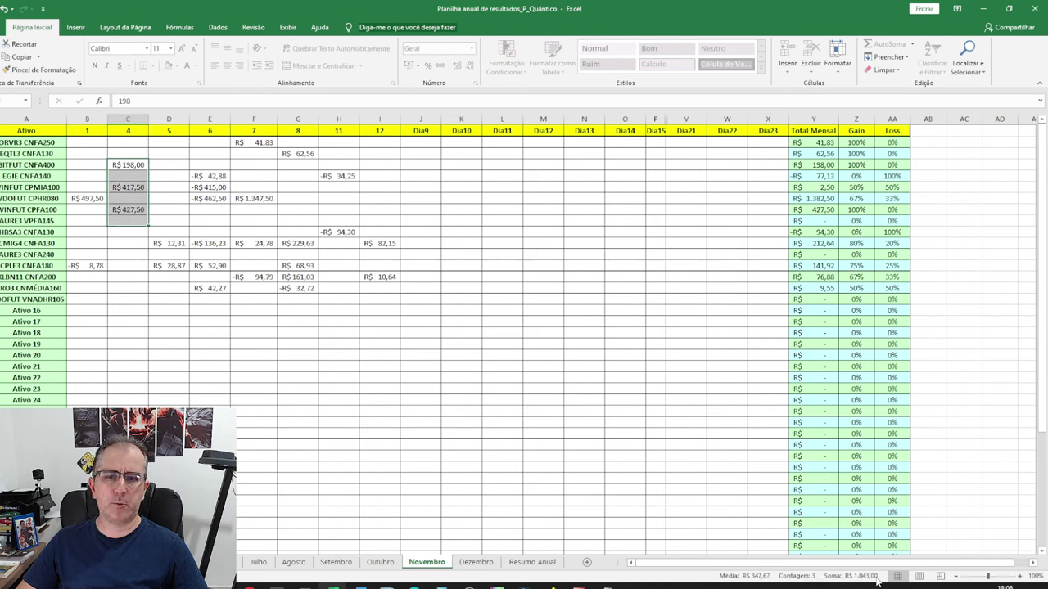
drag(173, 242, 169, 266)
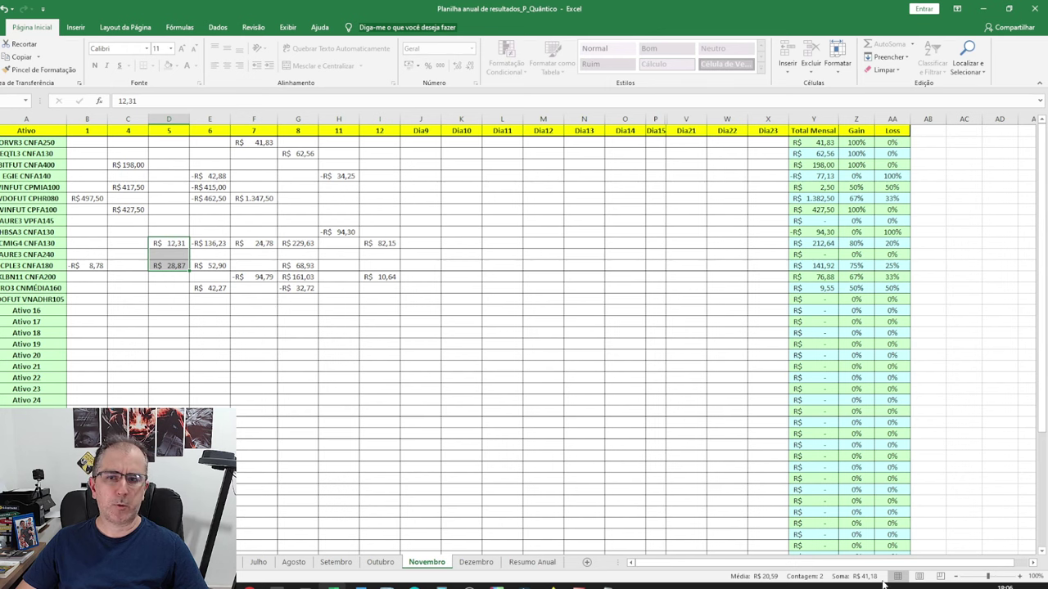
scroll(285, 302, down, 5)
scroll(285, 302, up, 5)
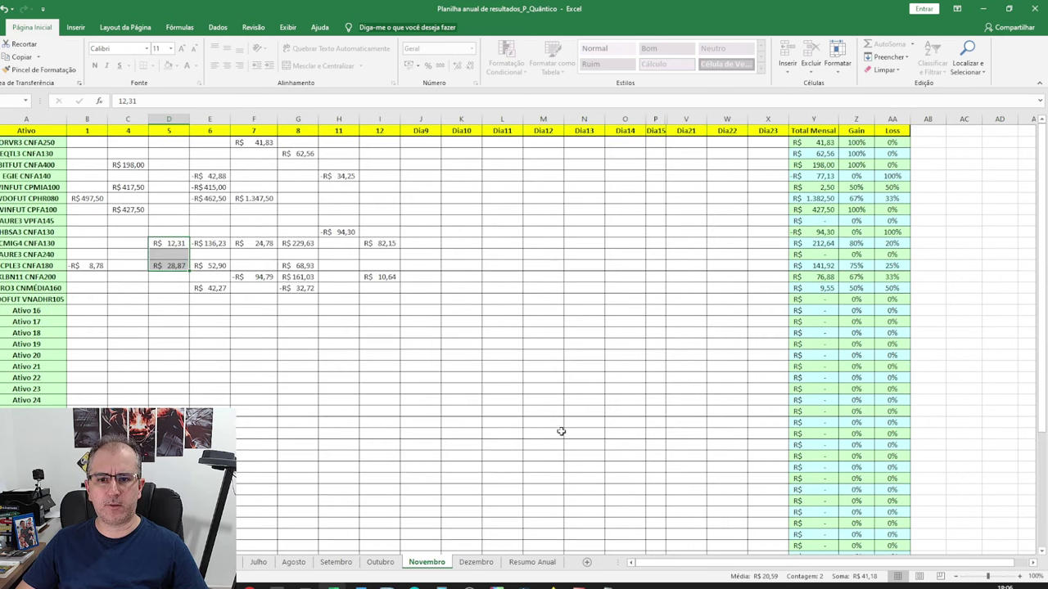
Select the results of days 6, 7 and 8 one column at a time to check each day's sum.
drag(210, 165, 213, 286)
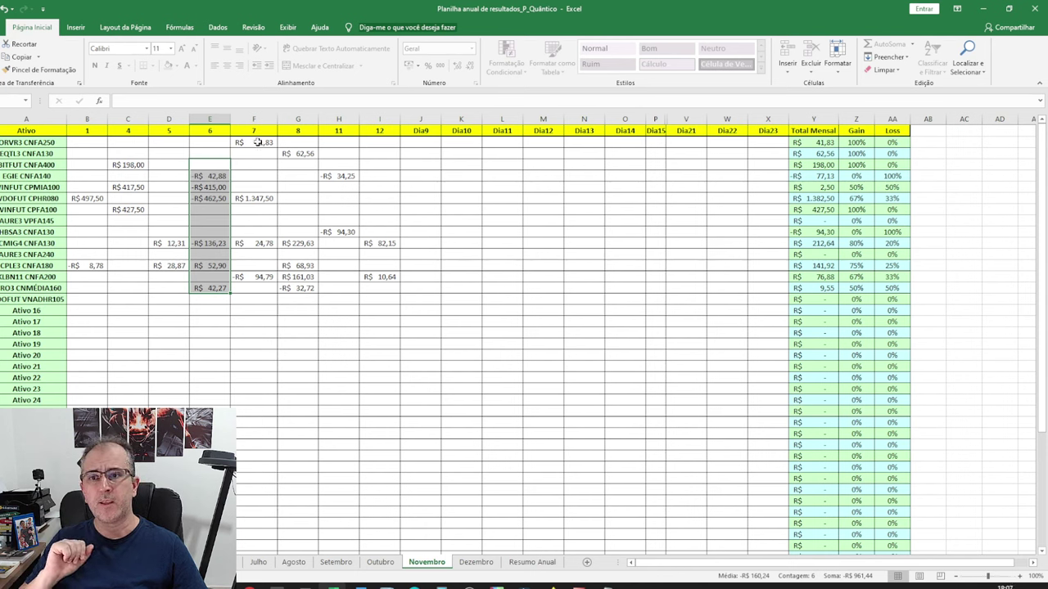
drag(258, 142, 256, 279)
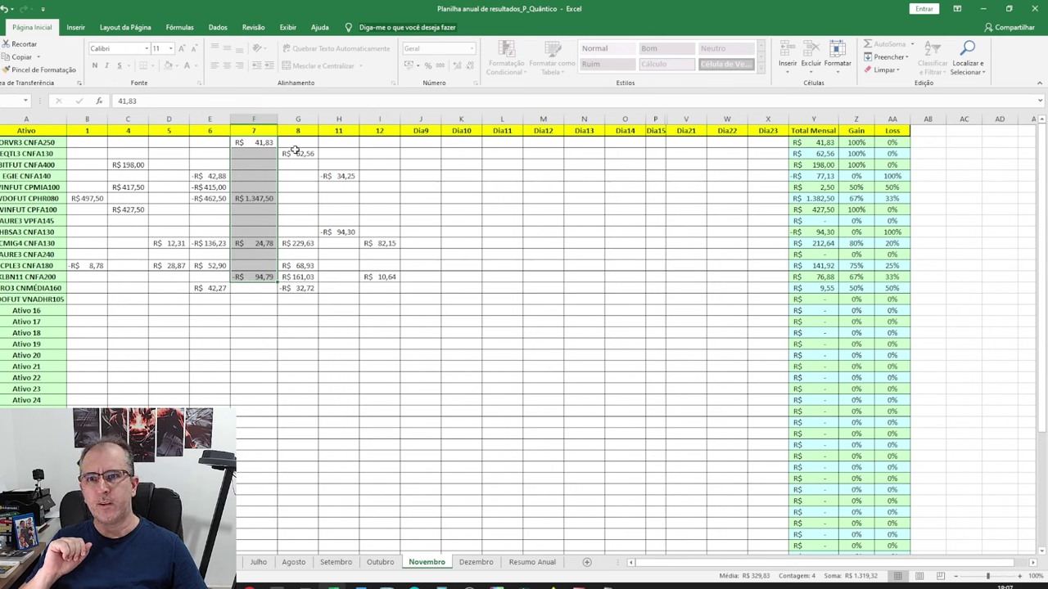
drag(298, 153, 290, 296)
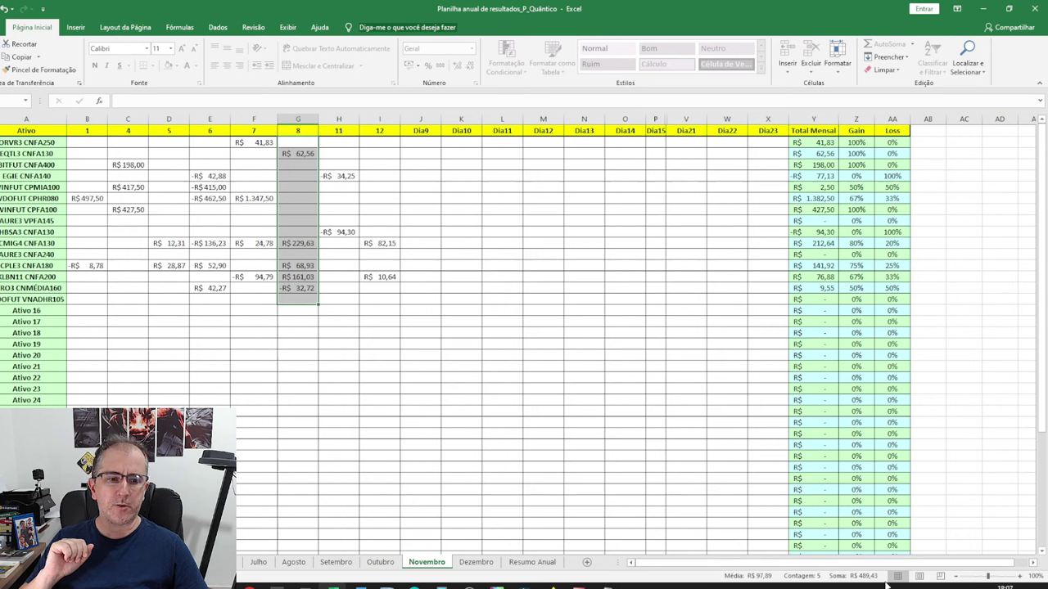
Check the sums of the day 11 and day 12 results, and clear the selection with an empty Dia13 cell.
drag(350, 163, 327, 254)
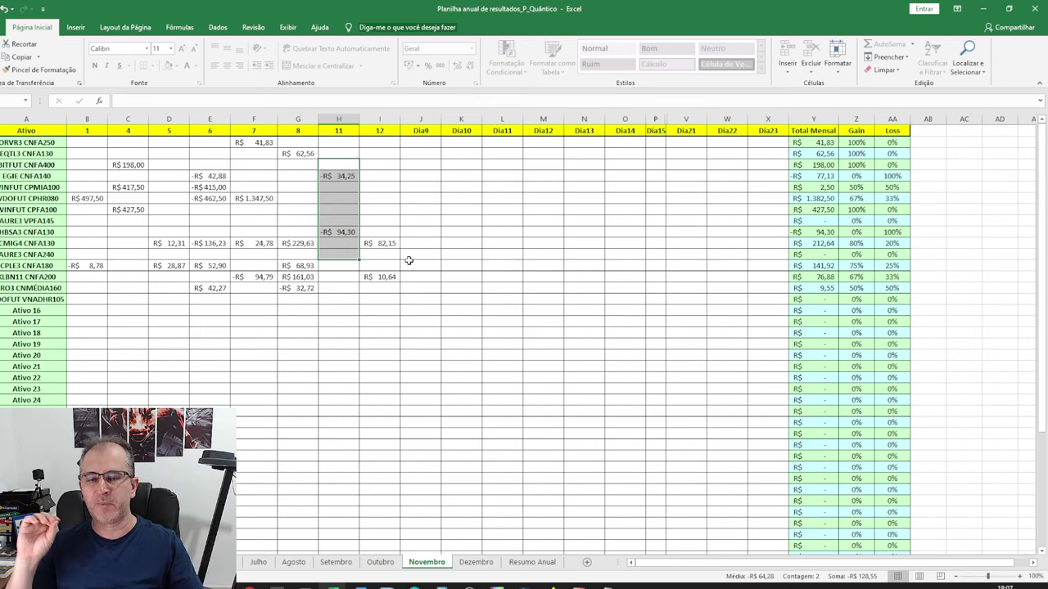
click(490, 242)
drag(388, 222, 384, 288)
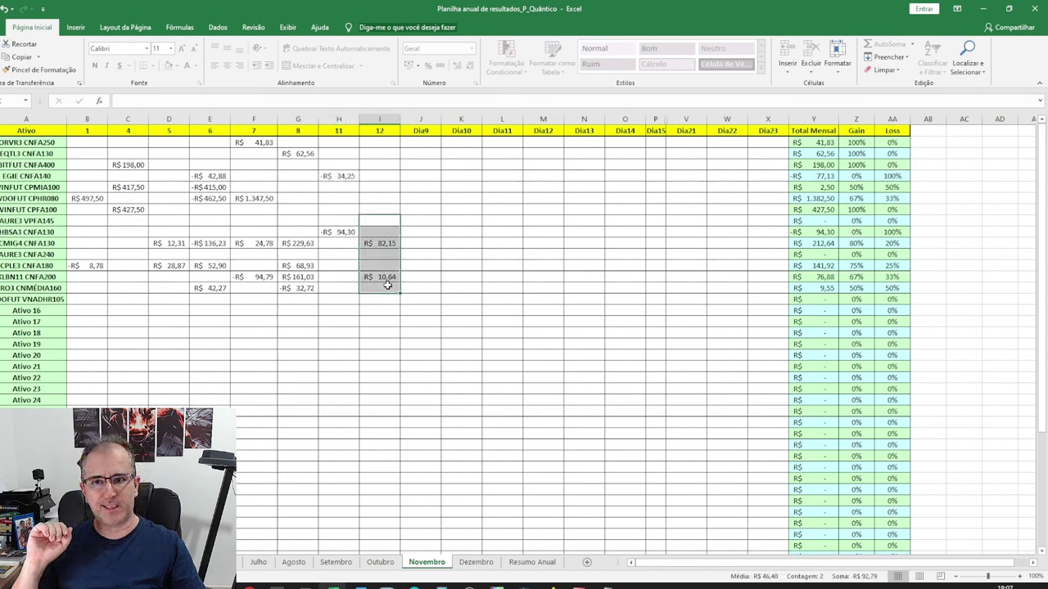
click(576, 277)
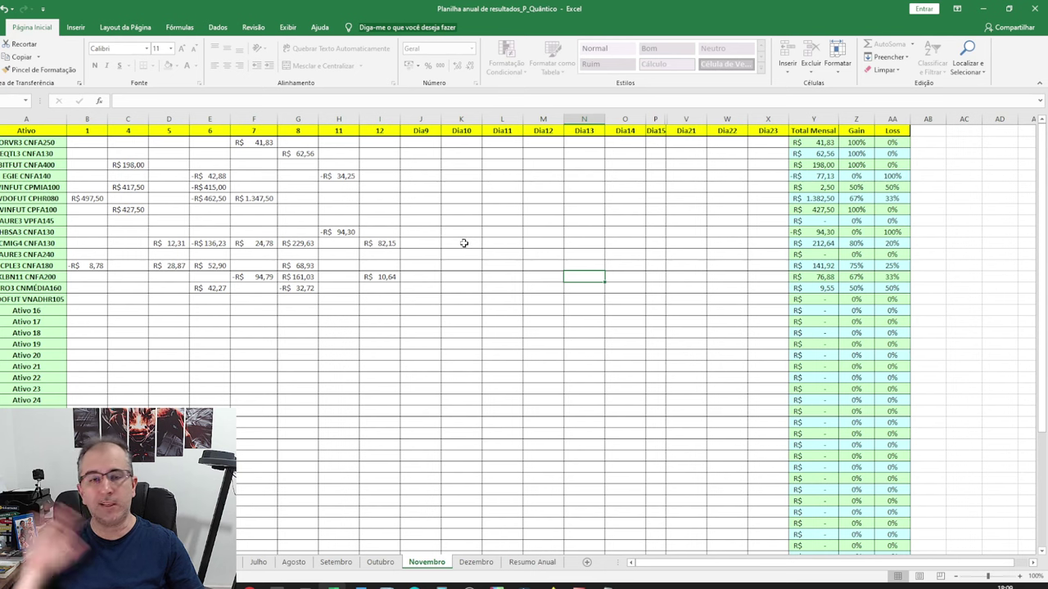
Point out the first four assets in the Ativo column, down to EGIE CNFA140, and minimize the spreadsheet to show the WINFUT chart.
click(45, 141)
click(51, 154)
click(52, 164)
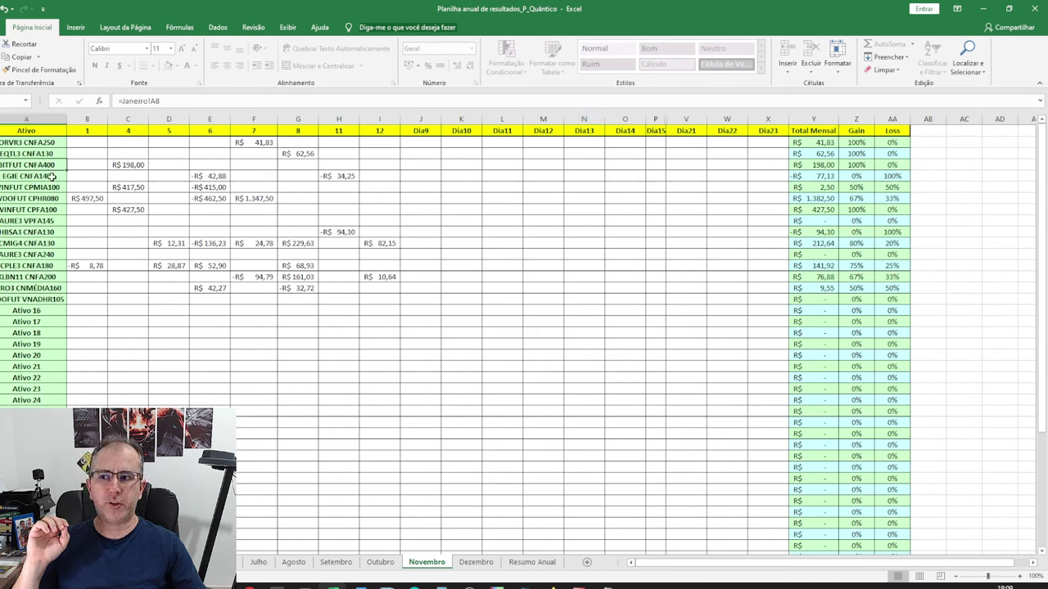
click(52, 176)
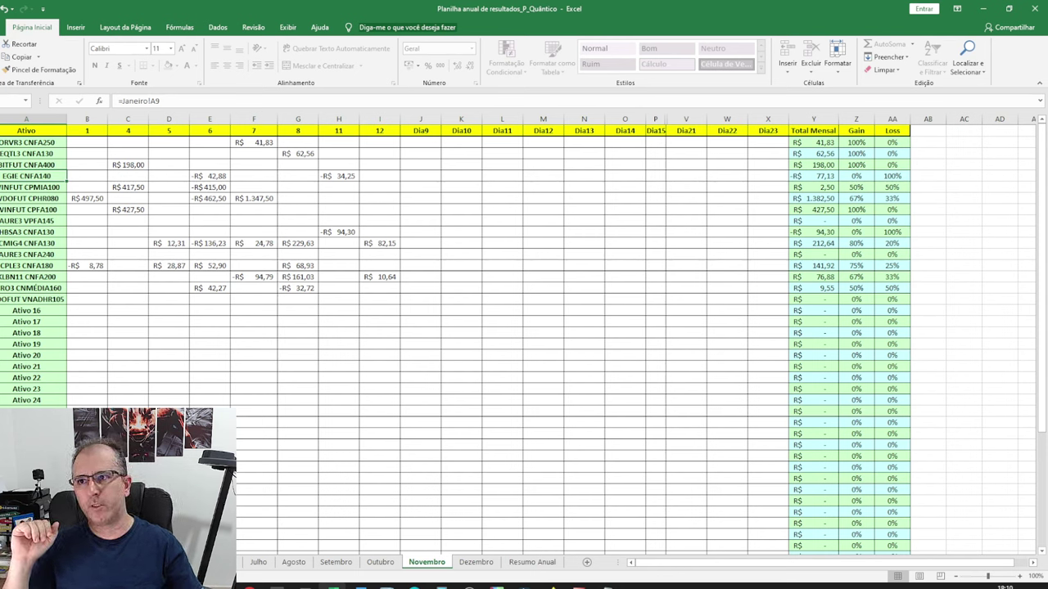
click(983, 9)
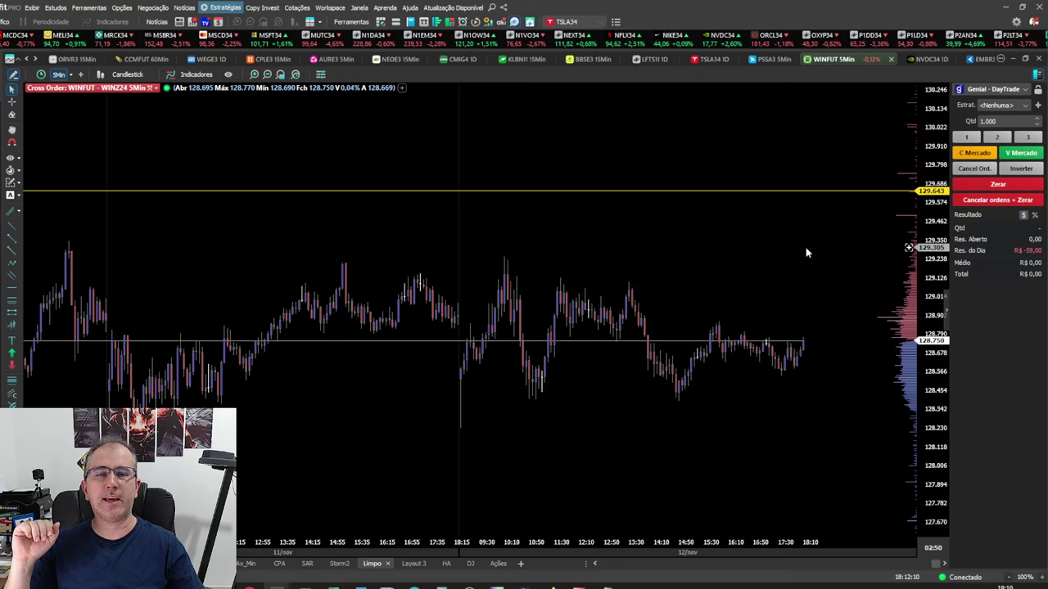